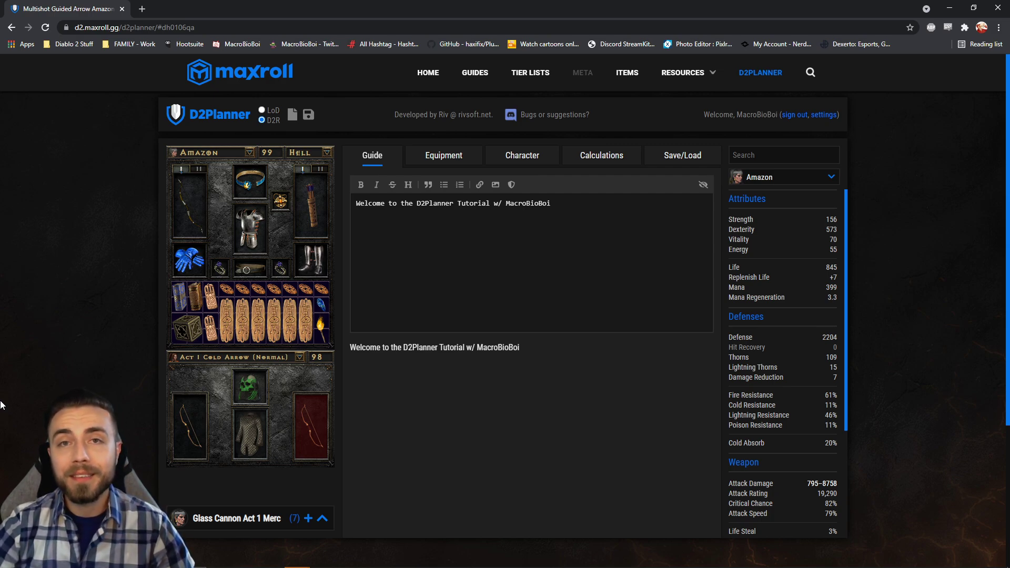
Switch the planner to the LoD version and back to D2R.
{"action": "left_click", "coordinate": [262, 111]}
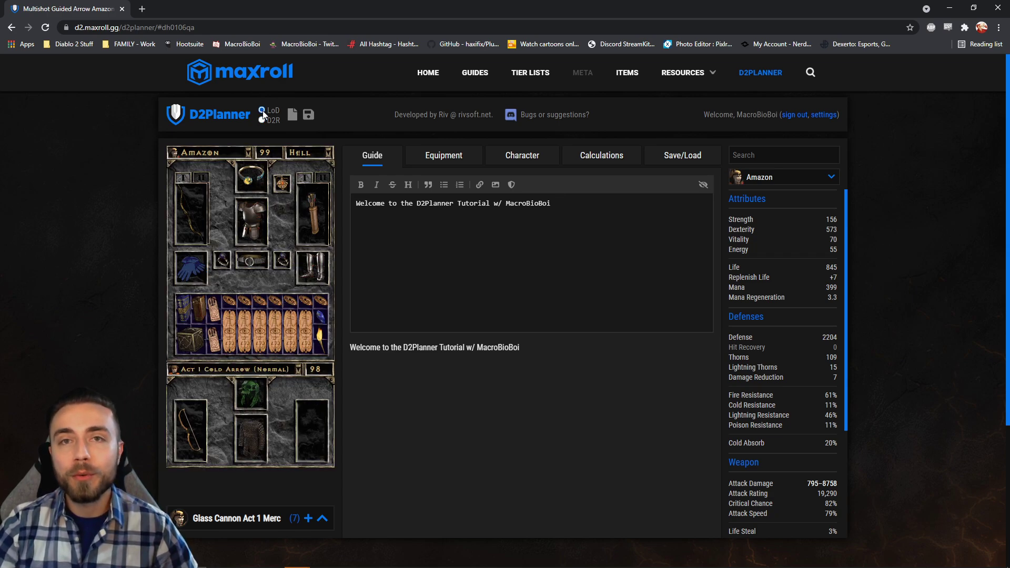
{"action": "left_click", "coordinate": [262, 119]}
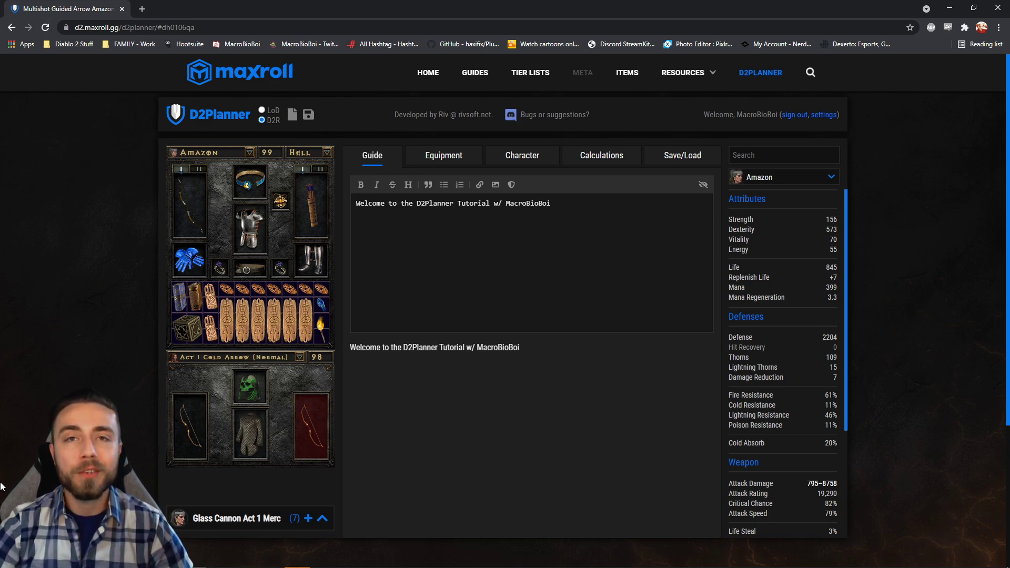
{"action": "left_click", "coordinate": [0, 504]}
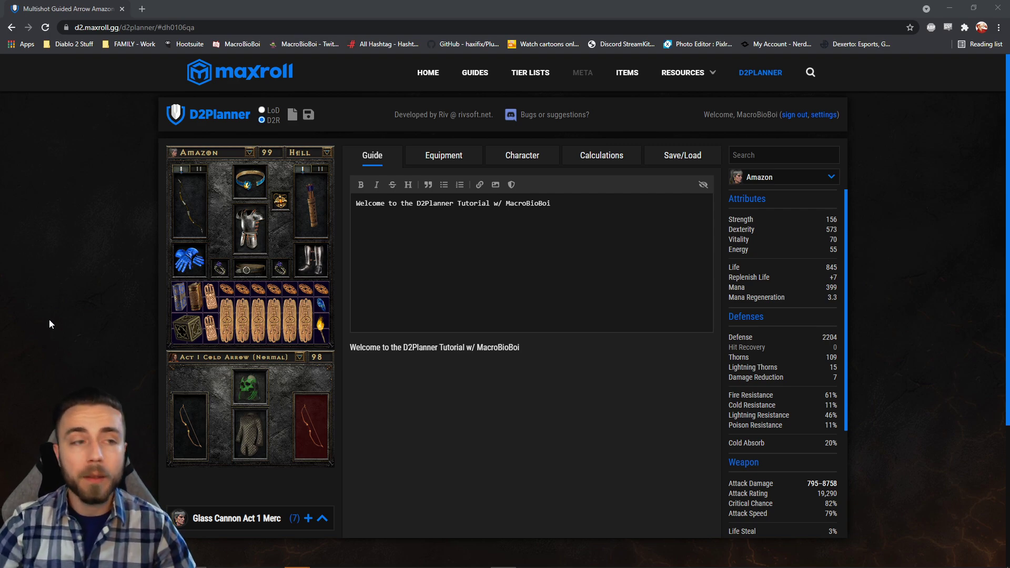
Unequip the Amazon's amulet and open the Horadric Cube in the inventory.
{"action": "mouse_move", "coordinate": [190, 204]}
{"action": "mouse_move", "coordinate": [248, 182]}
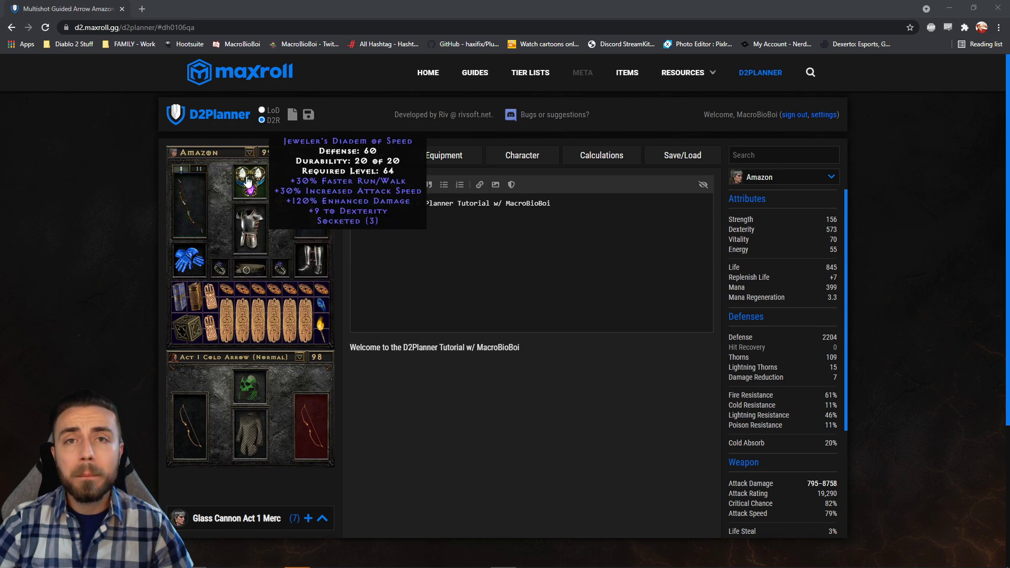
{"action": "mouse_move", "coordinate": [249, 222]}
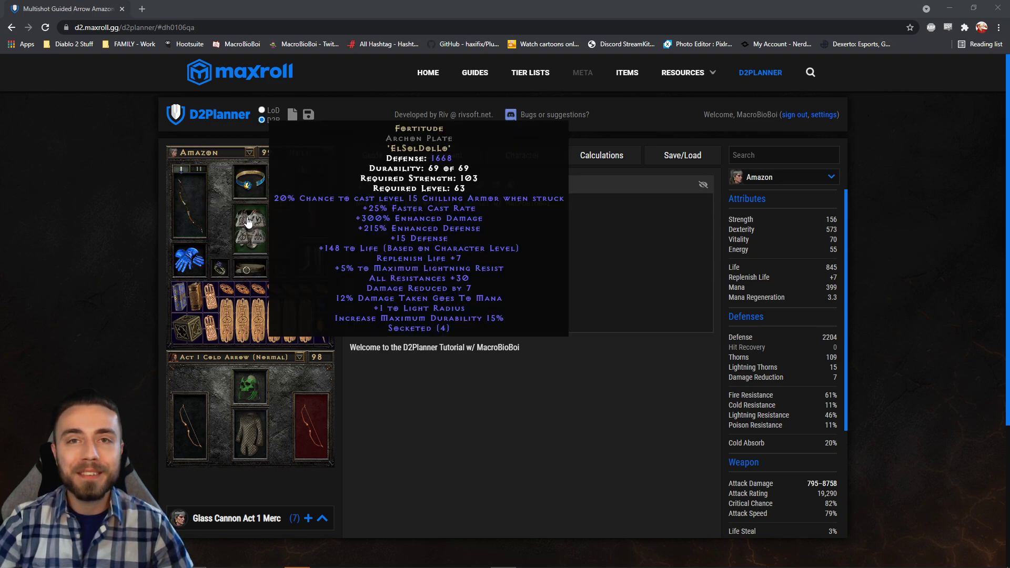
{"action": "mouse_move", "coordinate": [288, 201]}
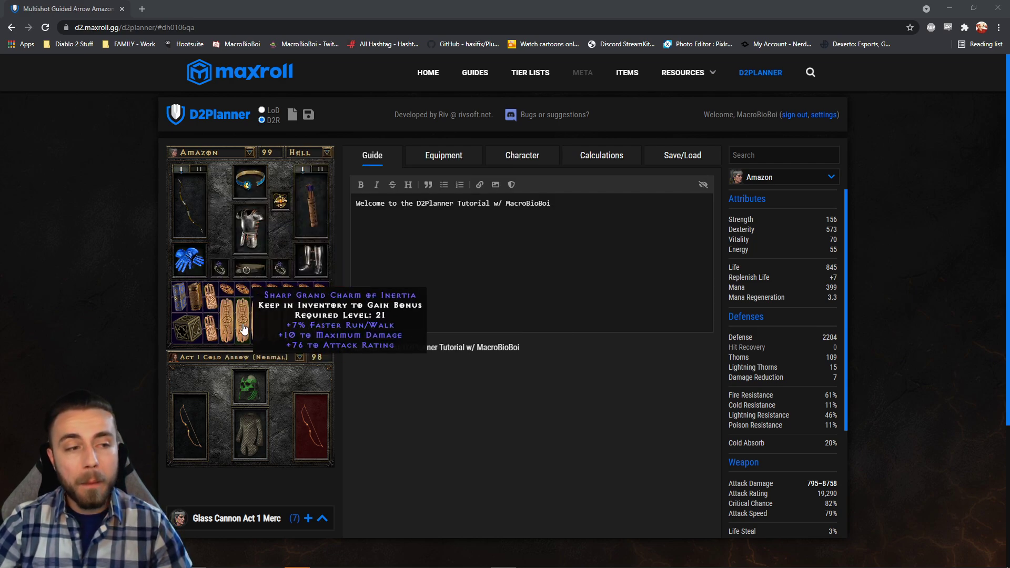
{"action": "mouse_move", "coordinate": [301, 331]}
{"action": "left_click_drag", "start_coordinate": [281, 202], "coordinate": [113, 211]}
{"action": "right_click", "coordinate": [188, 329]}
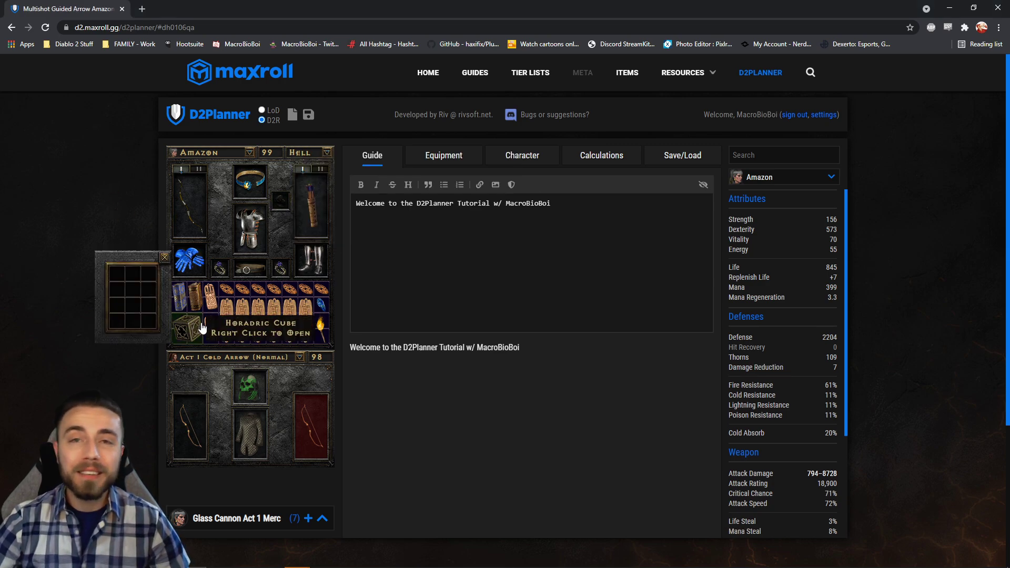
{"action": "mouse_move", "coordinate": [196, 294]}
{"action": "left_mouse_down"}
{"action": "mouse_move", "coordinate": [134, 288]}
{"action": "mouse_move", "coordinate": [195, 296]}
{"action": "left_mouse_up"}
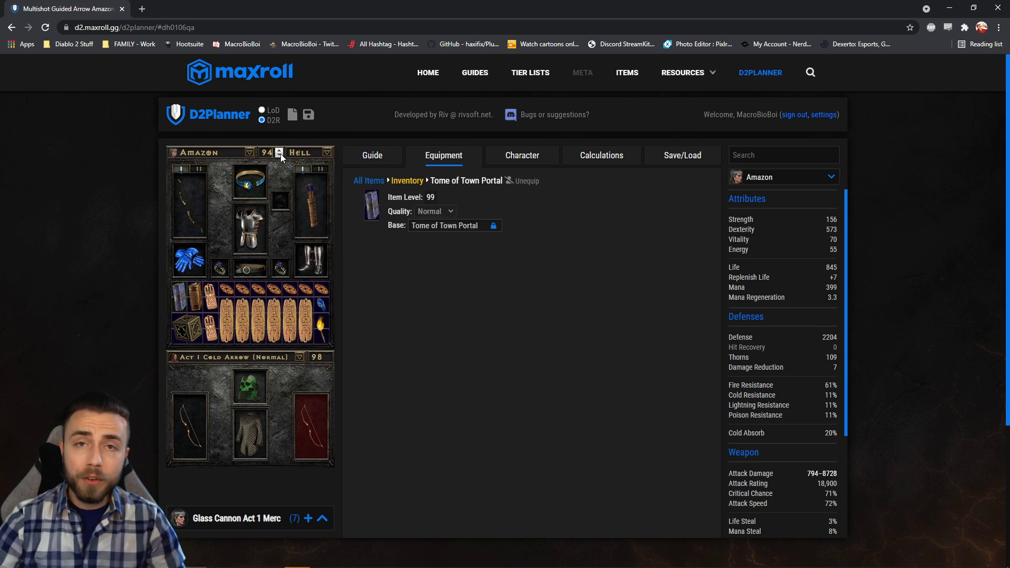
Review the available difficulty settings and mercenary types, keeping Hell and Act I Cold Arrow (Normal).
{"action": "left_click", "coordinate": [327, 153]}
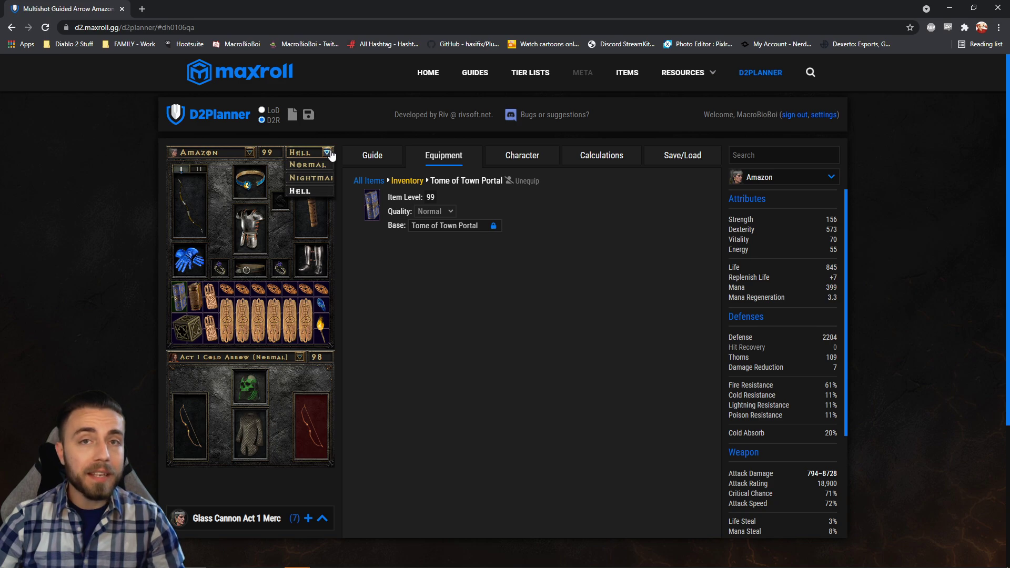
{"action": "left_click", "coordinate": [327, 152]}
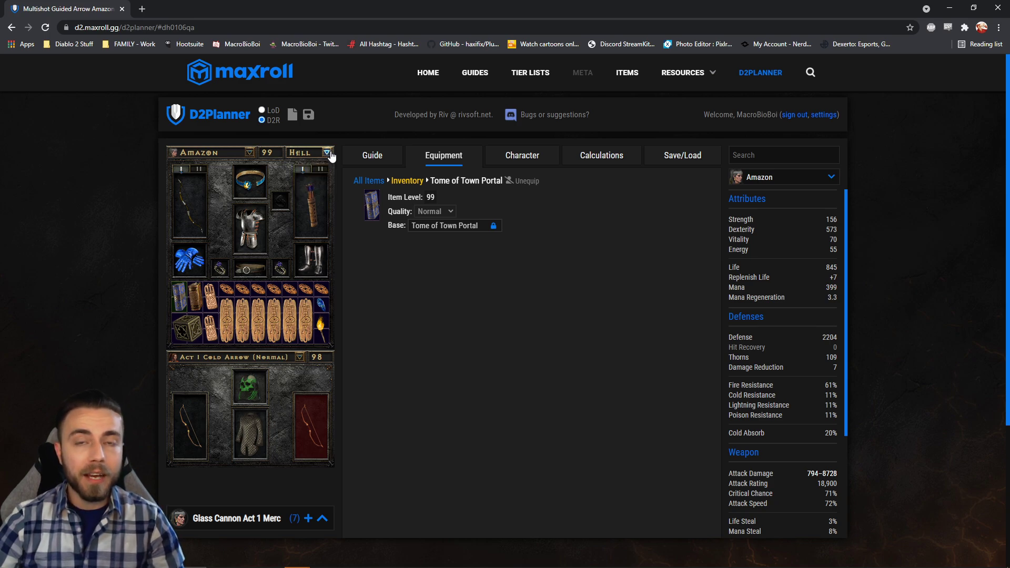
{"action": "left_click", "coordinate": [300, 357]}
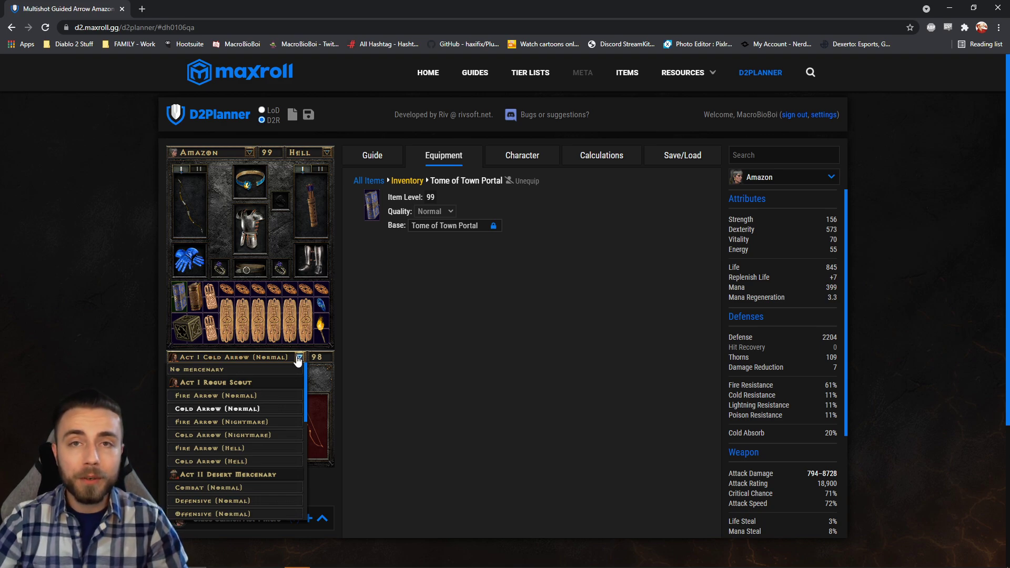
{"action": "left_click", "coordinate": [317, 357]}
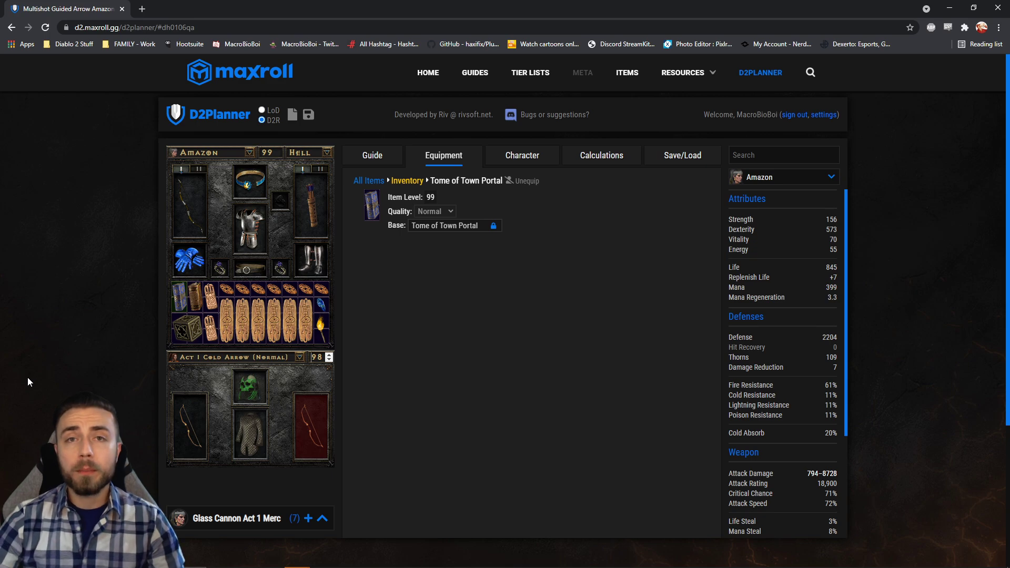
Examine the sources of the Amazon's fire resistance and the breakpoints for her cast rate in the character stats.
{"action": "mouse_move", "coordinate": [790, 225]}
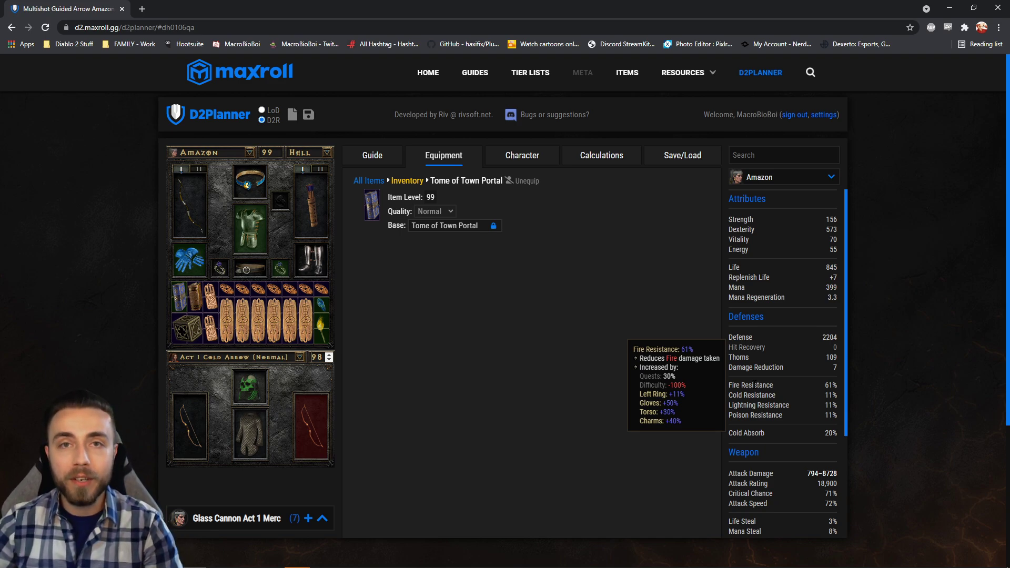
{"action": "scroll", "coordinate": [752, 410], "scroll_direction": "down", "scroll_amount": 3}
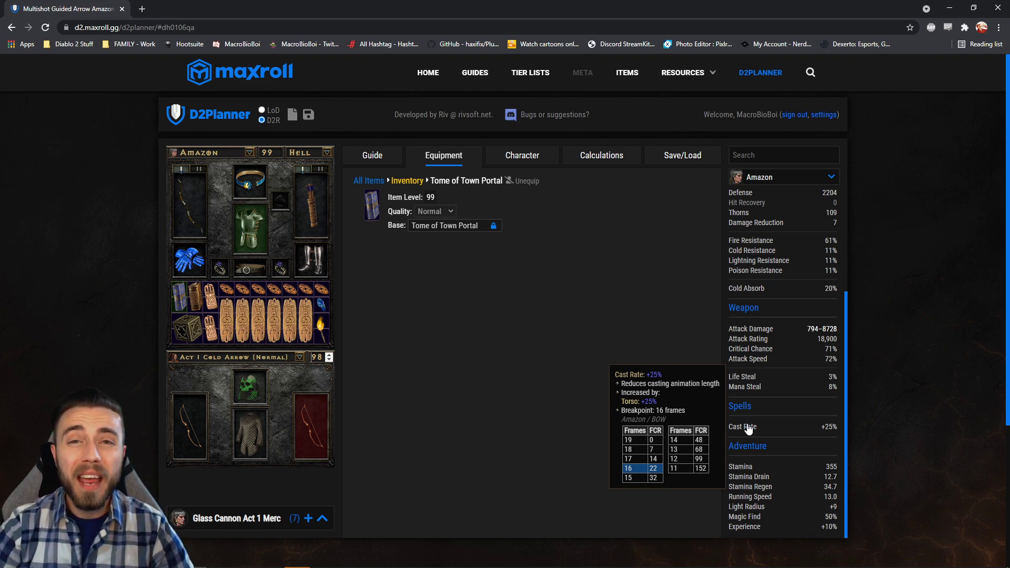
{"action": "scroll", "coordinate": [747, 428], "scroll_direction": "down", "scroll_amount": 1}
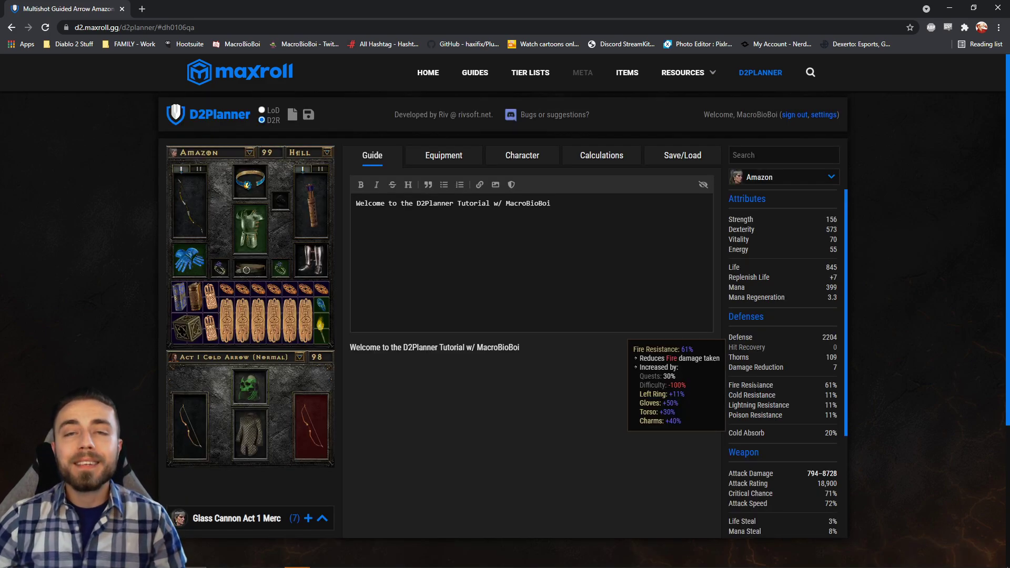
Look through the full equipment list, from runewords and unique items to set and crafted items.
{"action": "left_click", "coordinate": [443, 156]}
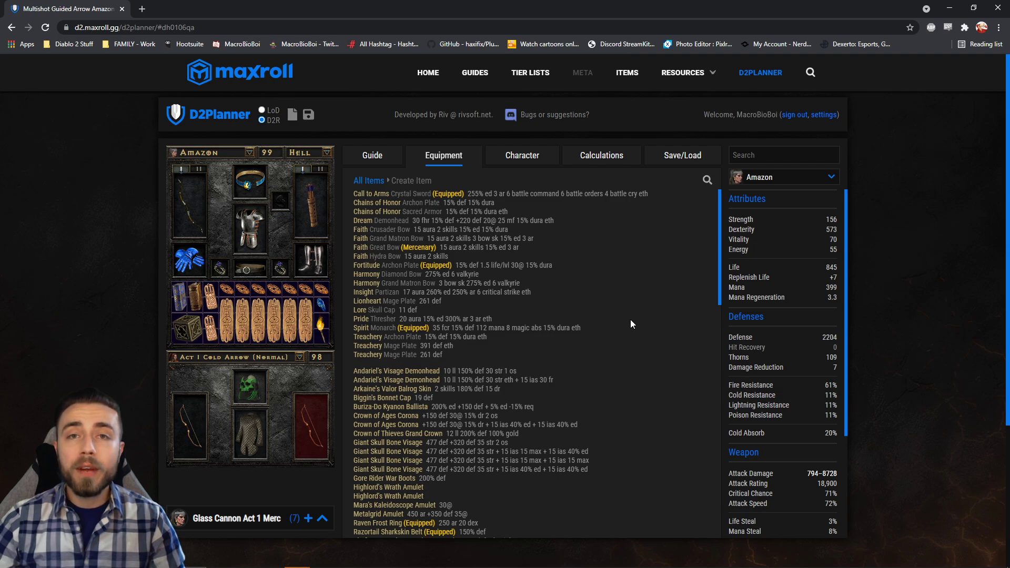
{"action": "scroll", "coordinate": [631, 323], "scroll_direction": "down", "scroll_amount": 3}
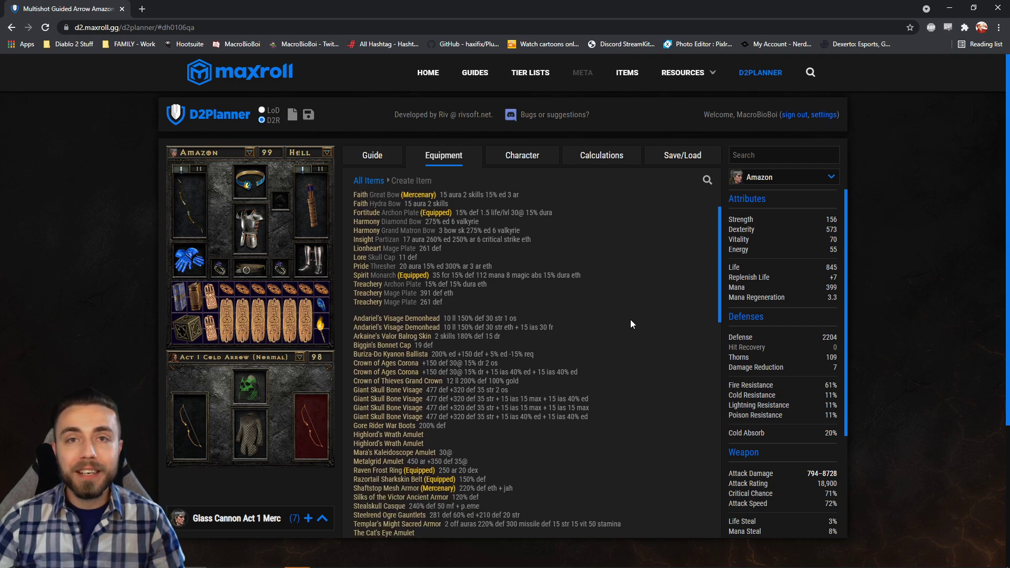
{"action": "scroll", "coordinate": [631, 318], "scroll_direction": "down", "scroll_amount": 3}
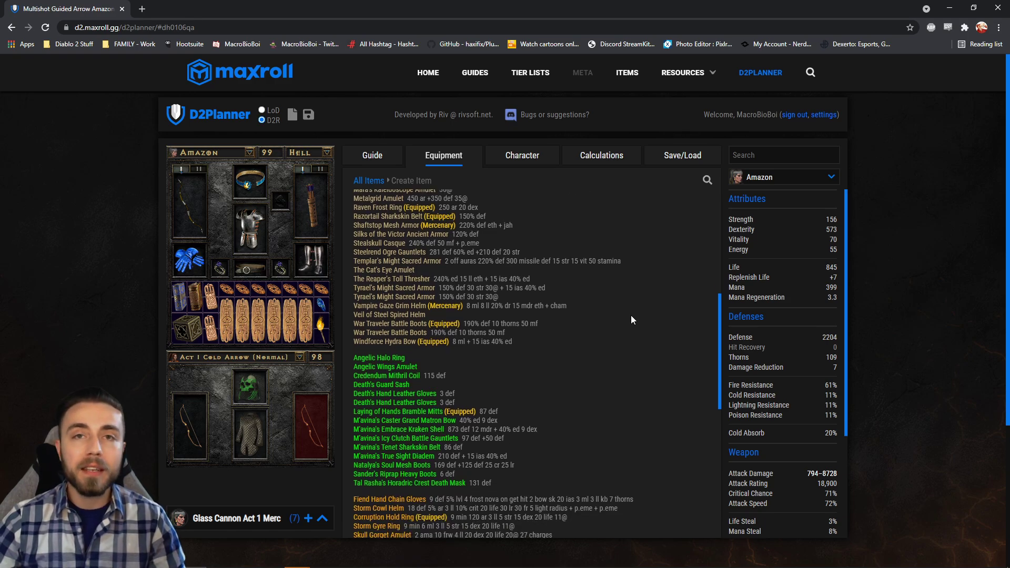
{"action": "scroll", "coordinate": [631, 321], "scroll_direction": "down", "scroll_amount": 1}
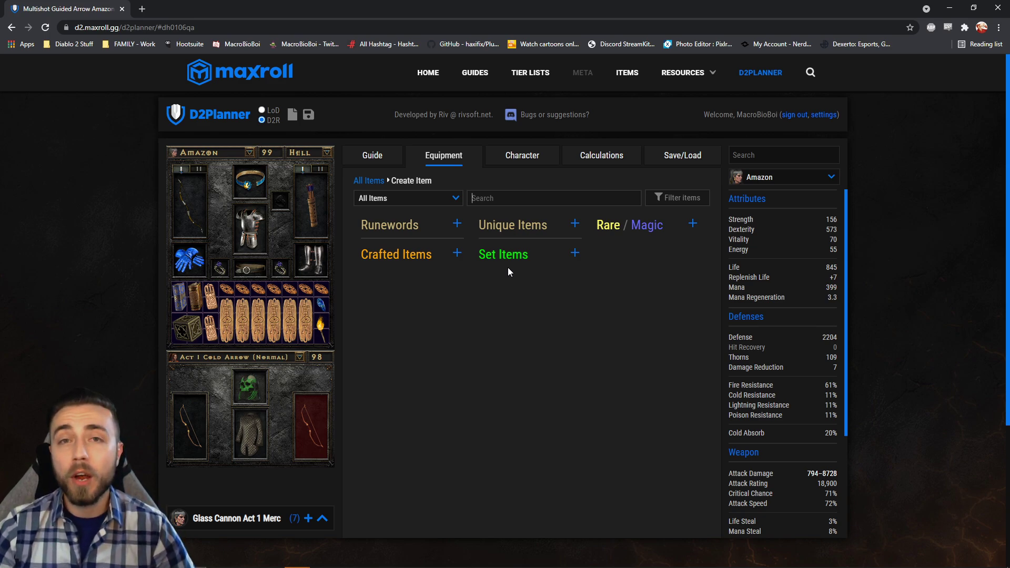
Browse the crafted, runeword, unique, set and rare/magic categories available for creating an item.
{"action": "left_click", "coordinate": [456, 254]}
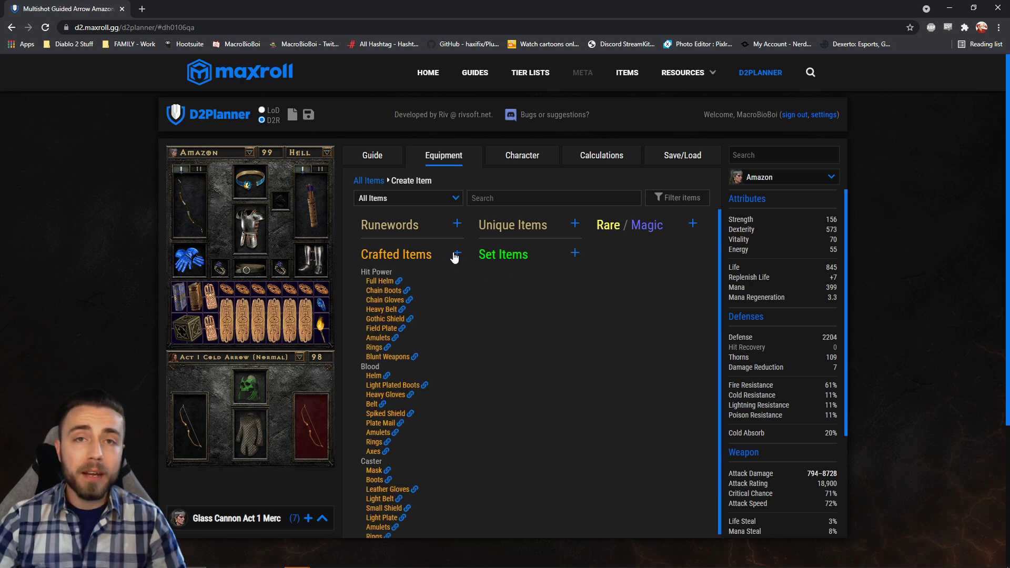
{"action": "left_click", "coordinate": [457, 222]}
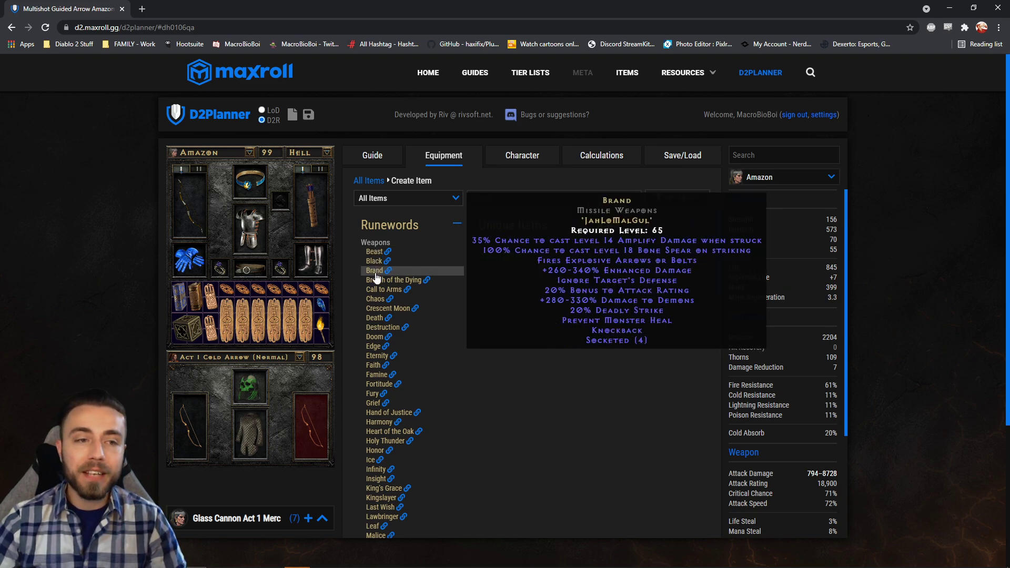
{"action": "left_click", "coordinate": [506, 225]}
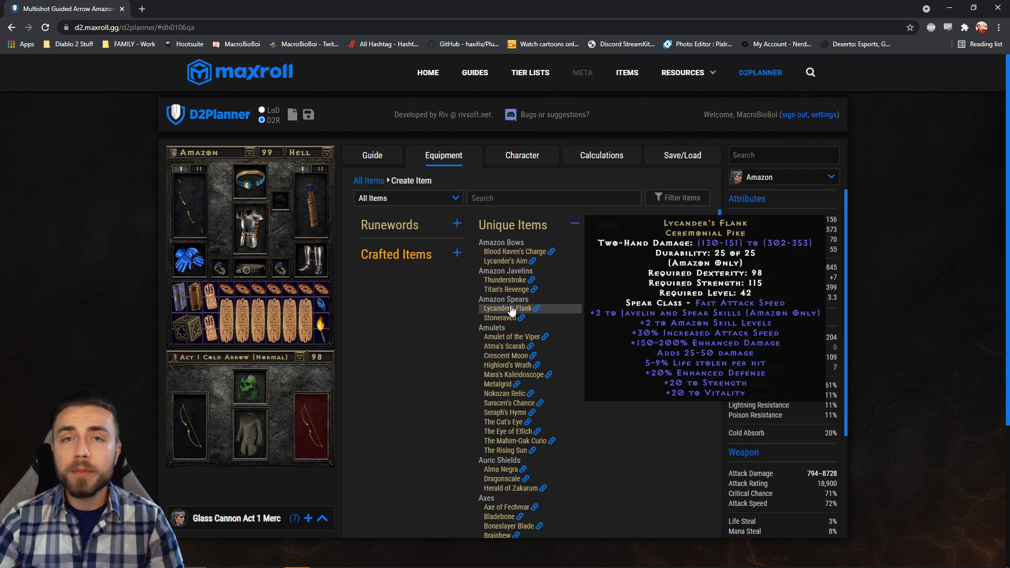
{"action": "left_click", "coordinate": [575, 224]}
{"action": "left_click", "coordinate": [575, 255]}
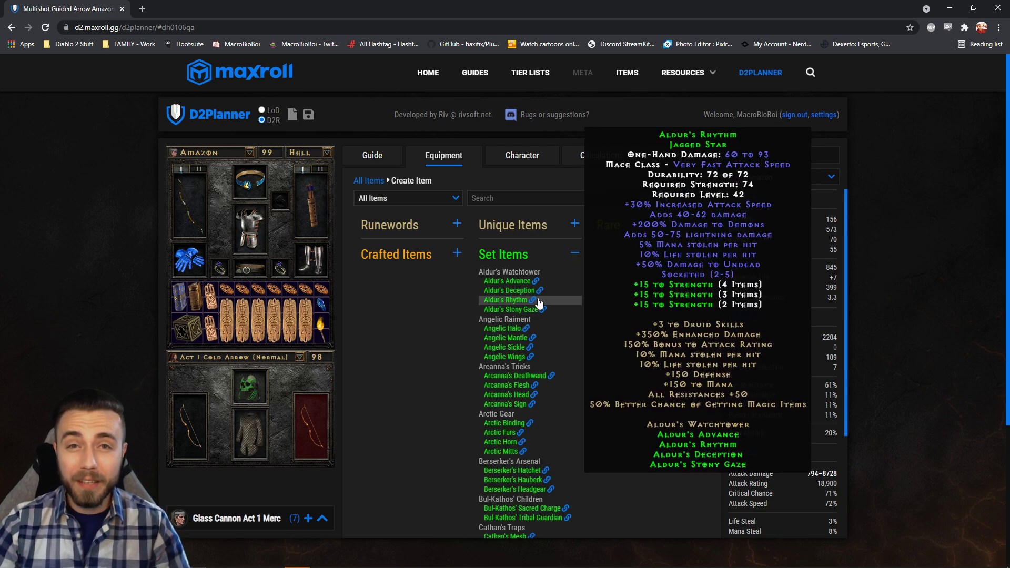
{"action": "left_click", "coordinate": [575, 253]}
{"action": "left_click", "coordinate": [693, 224]}
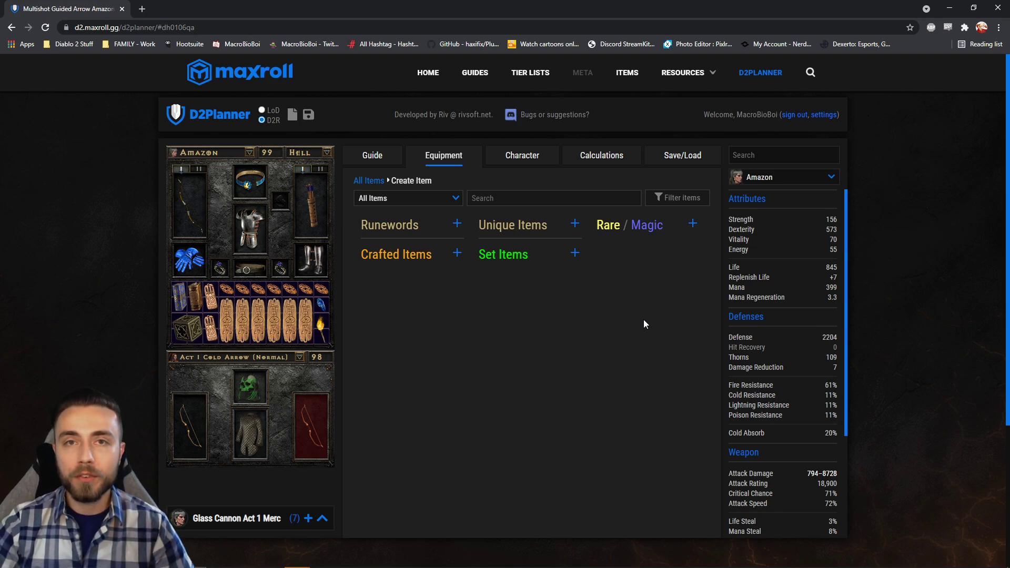
Filter the creatable items by the Charged Skill property with Teleport as the skill.
{"action": "left_click", "coordinate": [675, 198]}
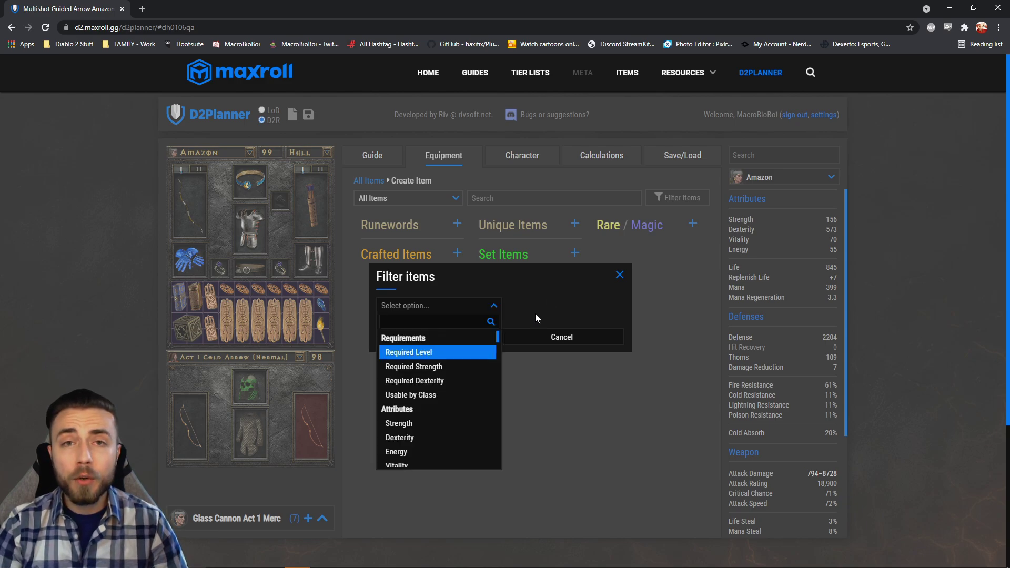
{"action": "type", "text": "cold"}
{"action": "key", "text": "BackSpace"}
{"action": "key", "text": "BackSpace"}
{"action": "key", "text": "BackSpace"}
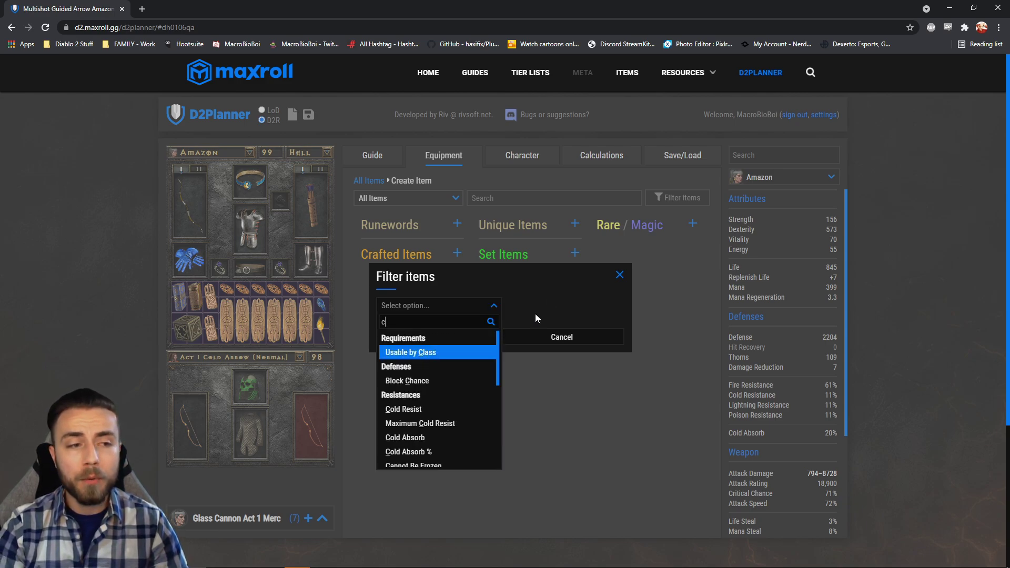
{"action": "type", "text": "har"}
{"action": "left_click", "coordinate": [427, 351]}
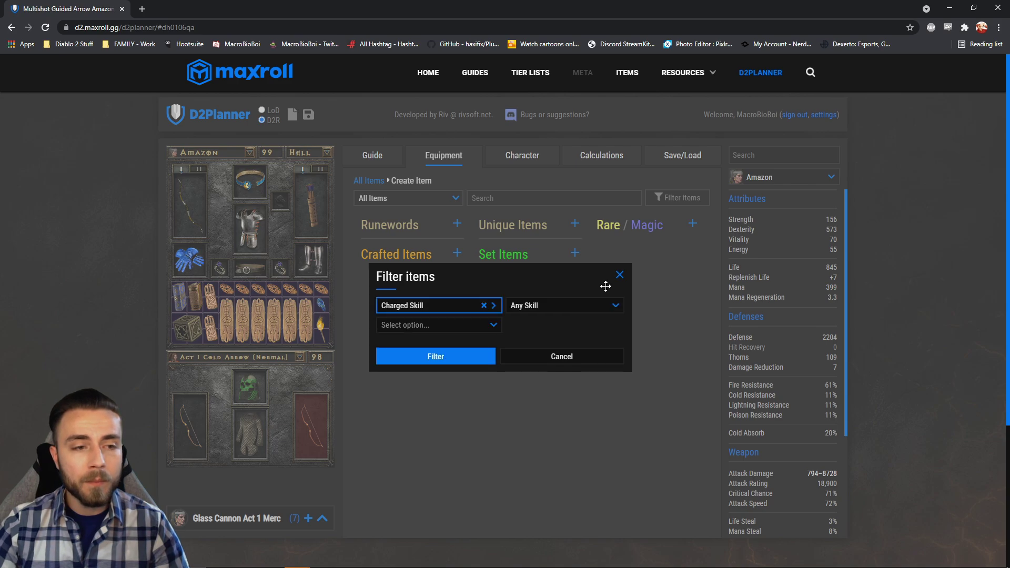
{"action": "left_click", "coordinate": [603, 307]}
{"action": "type", "text": "telepo"}
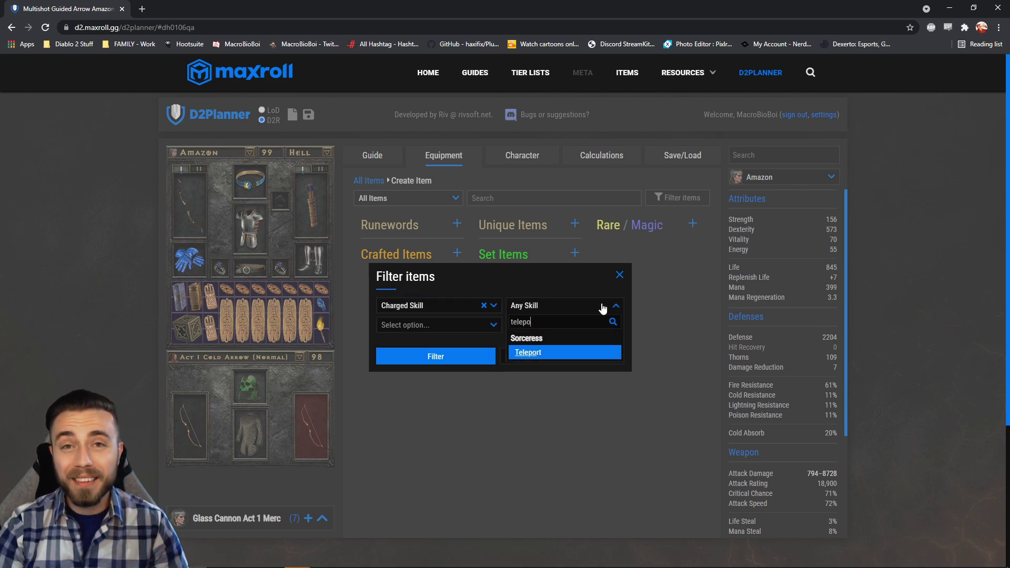
{"action": "left_click", "coordinate": [541, 352]}
{"action": "left_click", "coordinate": [451, 355]}
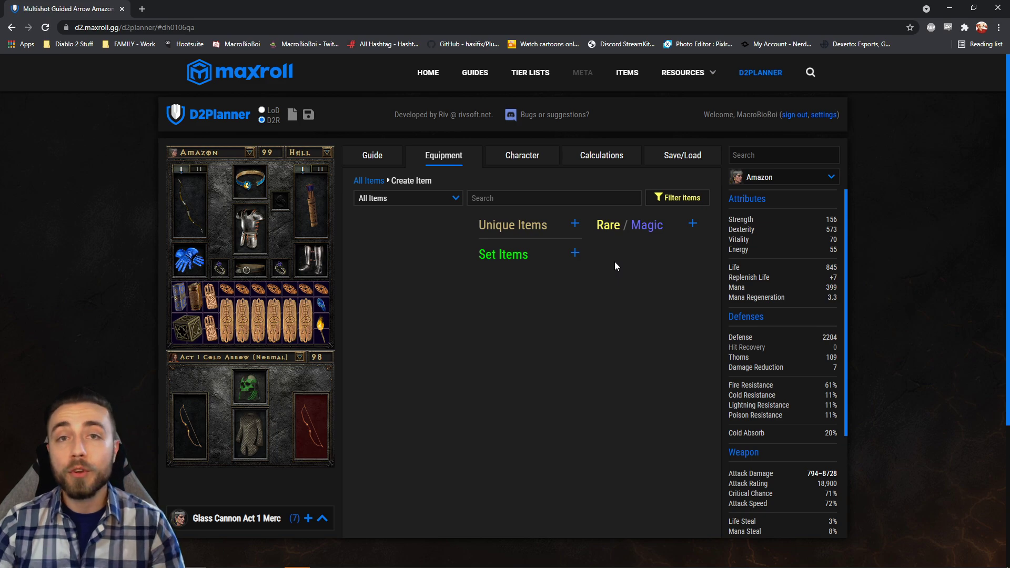
Inspect the filtered unique and set items that carry Teleport charges.
{"action": "left_click", "coordinate": [575, 225]}
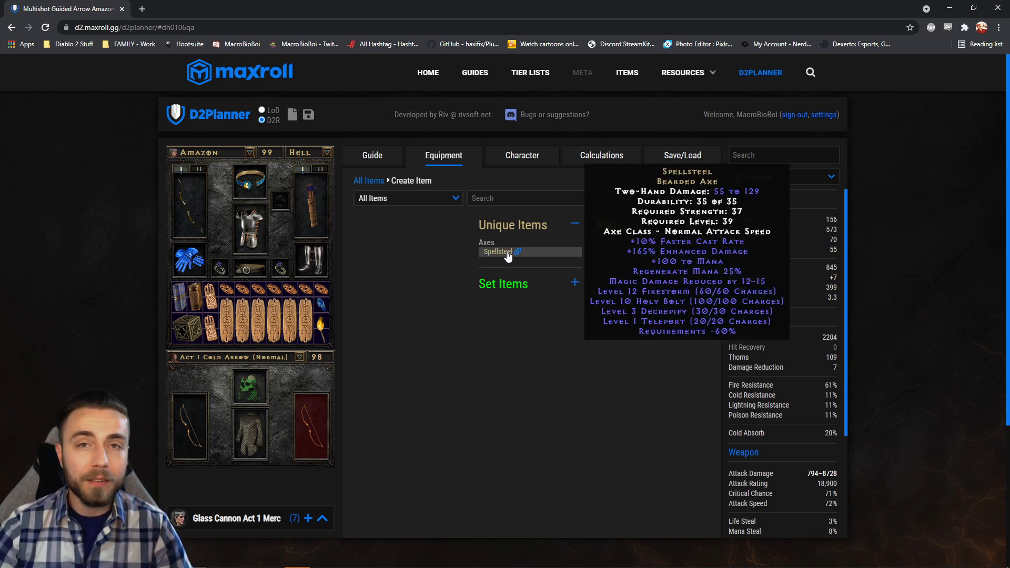
{"action": "left_click", "coordinate": [574, 282]}
{"action": "mouse_move", "coordinate": [503, 311]}
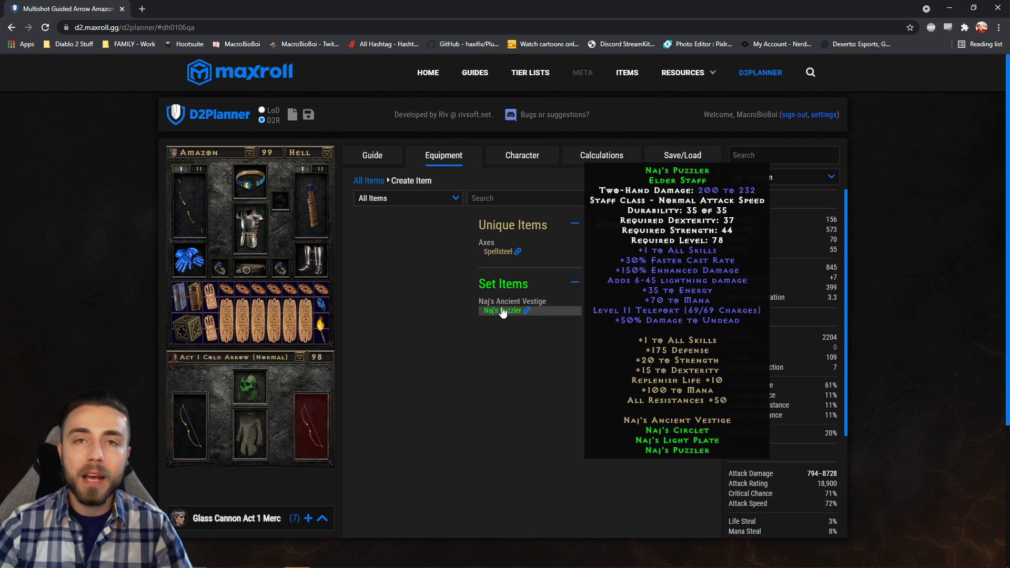
Create a new amulet of Magic quality from the filtered rare and magic items.
{"action": "left_click", "coordinate": [692, 225]}
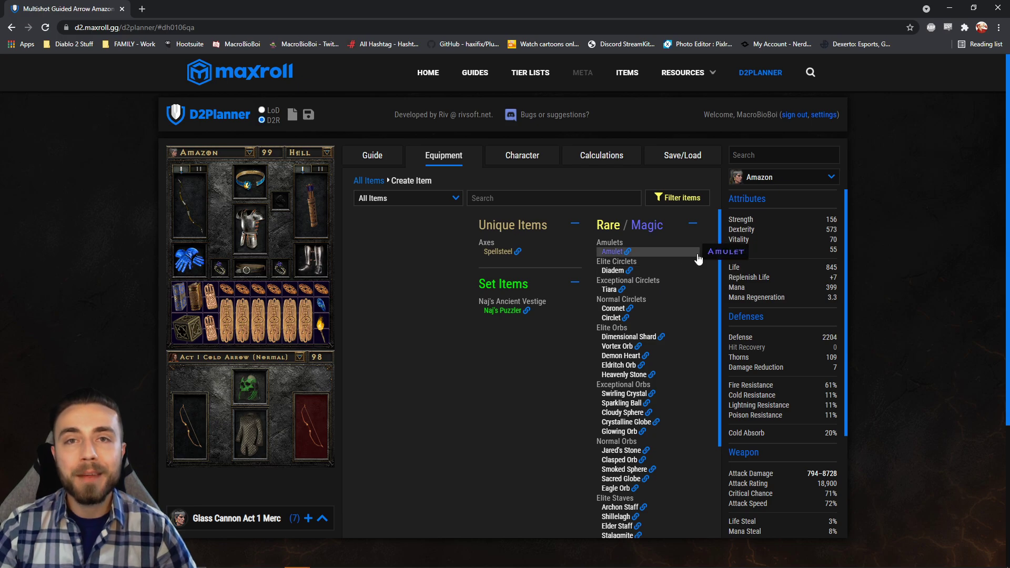
{"action": "mouse_move", "coordinate": [796, 251]}
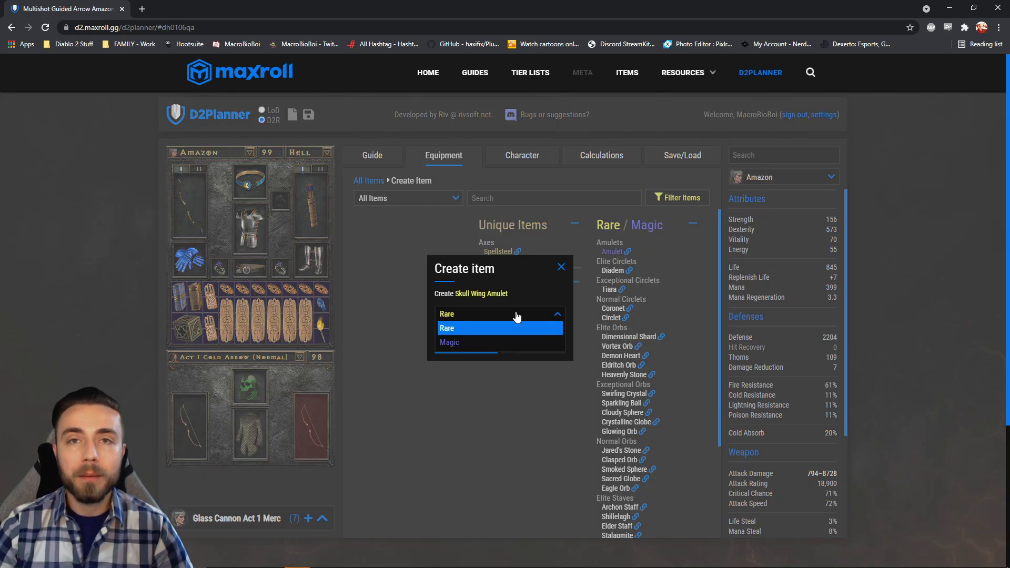
{"action": "left_click", "coordinate": [494, 343]}
{"action": "left_click", "coordinate": [493, 345]}
Add the Level 3 Teleport (27/27 Charges) mod to the magic amulet and equip it in the neck slot.
{"action": "left_click", "coordinate": [448, 257]}
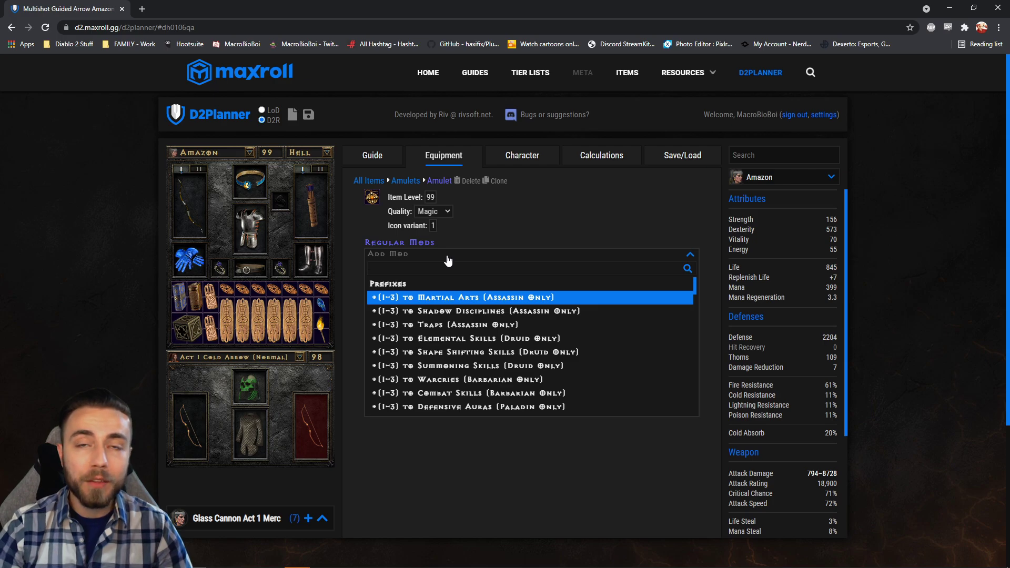
{"action": "type", "text": "teleport"}
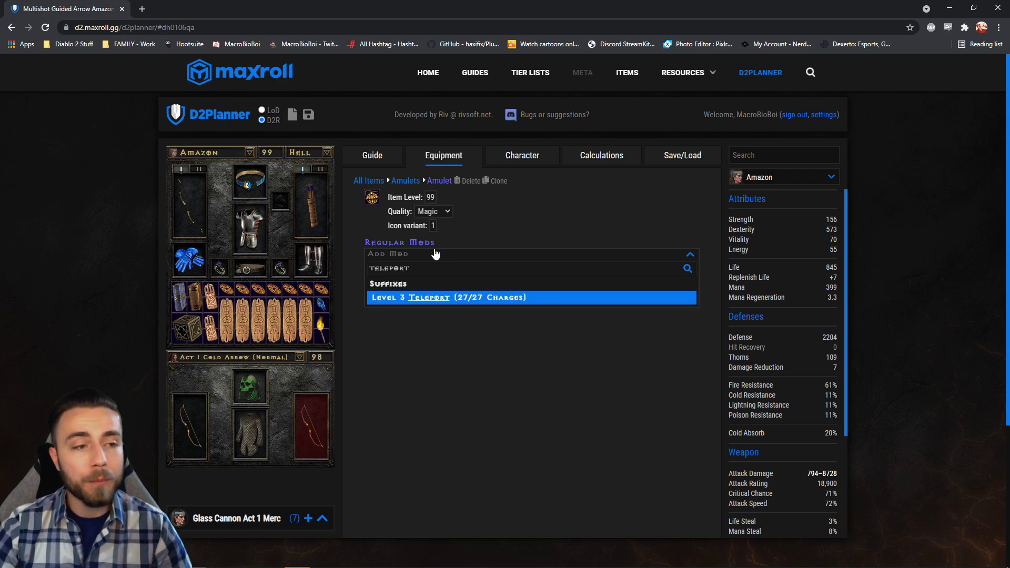
{"action": "left_click", "coordinate": [456, 299]}
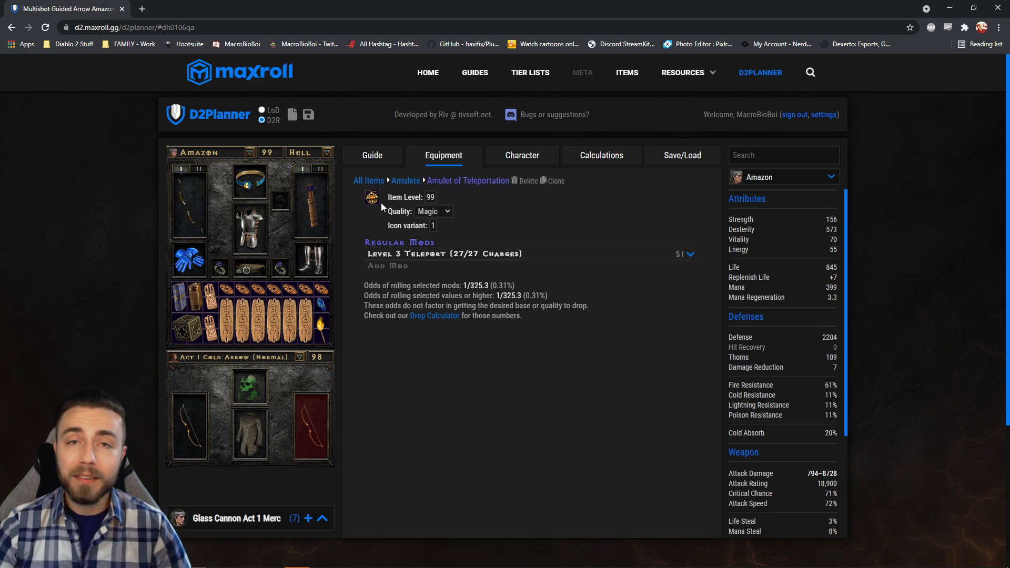
{"action": "mouse_move", "coordinate": [374, 202]}
{"action": "left_click_drag", "start_coordinate": [374, 202], "coordinate": [282, 200]}
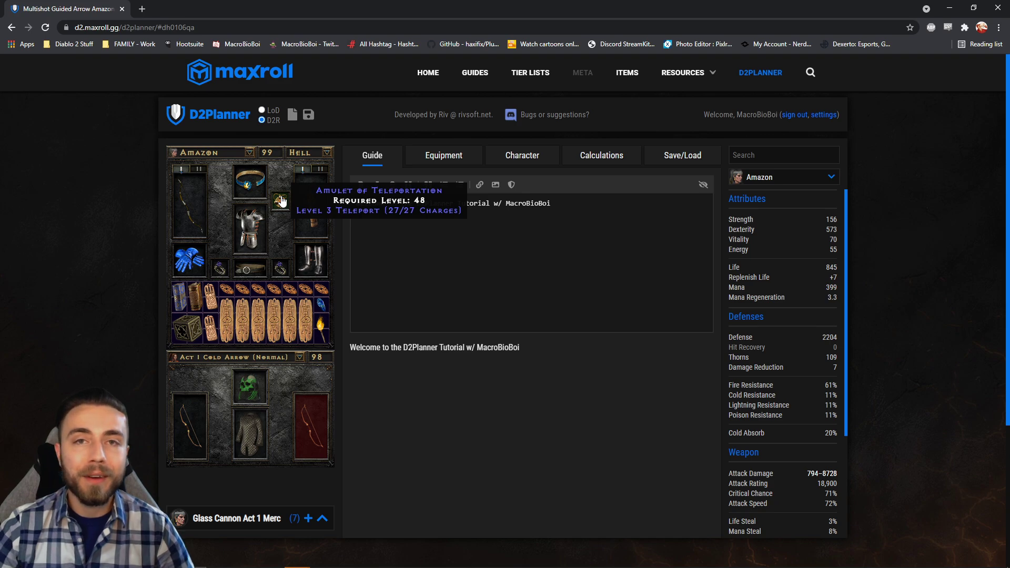
Review the full list of existing items, from the runewords down to the magic amulets and charms.
{"action": "left_click", "coordinate": [444, 155]}
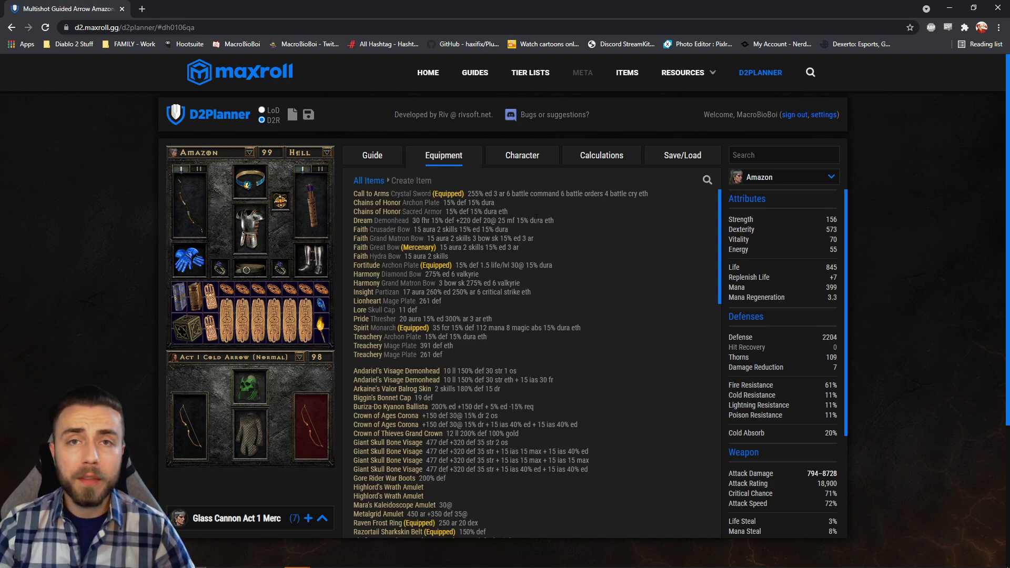
{"action": "scroll", "coordinate": [544, 248], "scroll_direction": "down", "scroll_amount": 15}
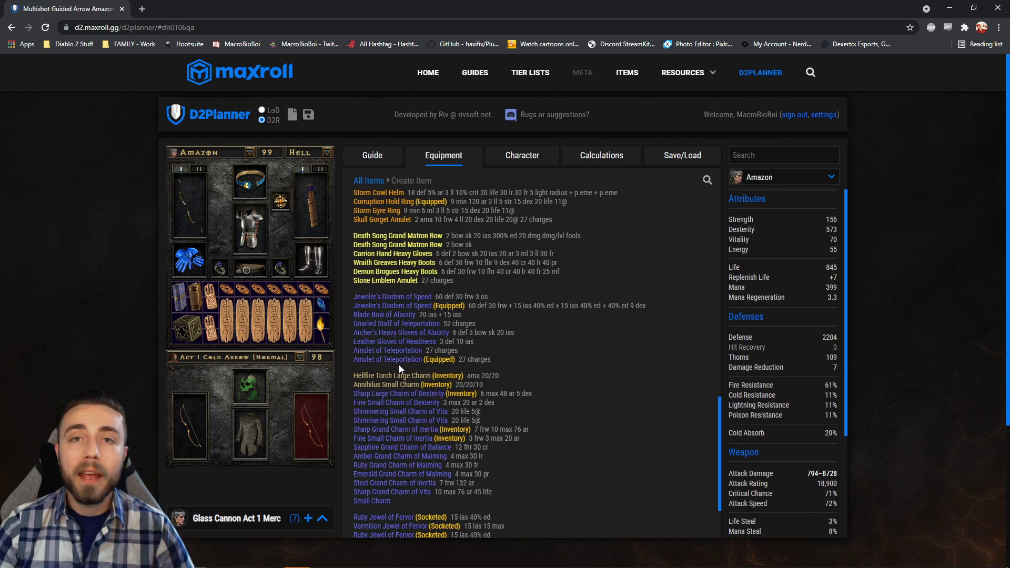
{"action": "mouse_move", "coordinate": [399, 365]}
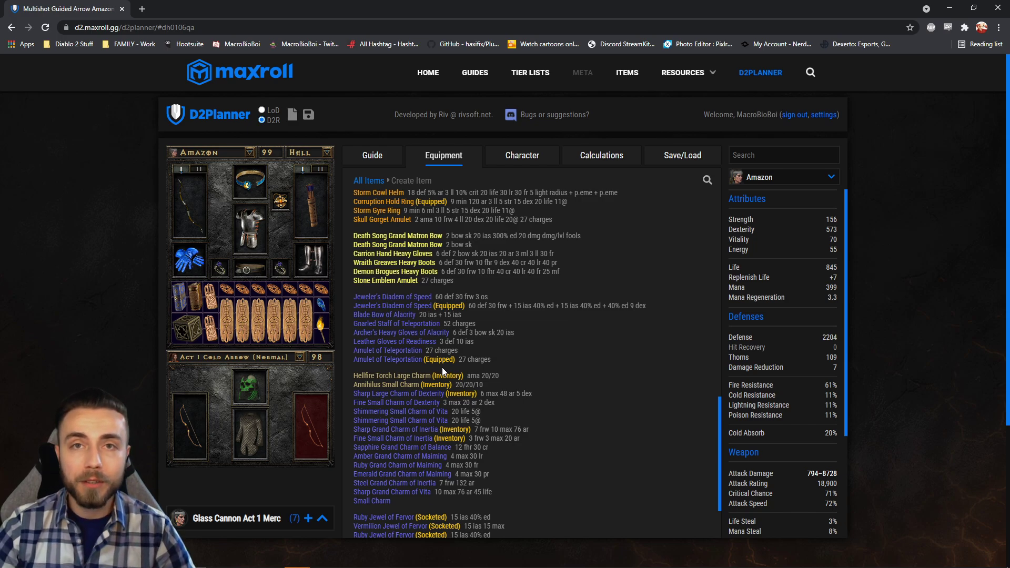
{"action": "scroll", "coordinate": [441, 367], "scroll_direction": "up", "scroll_amount": 10}
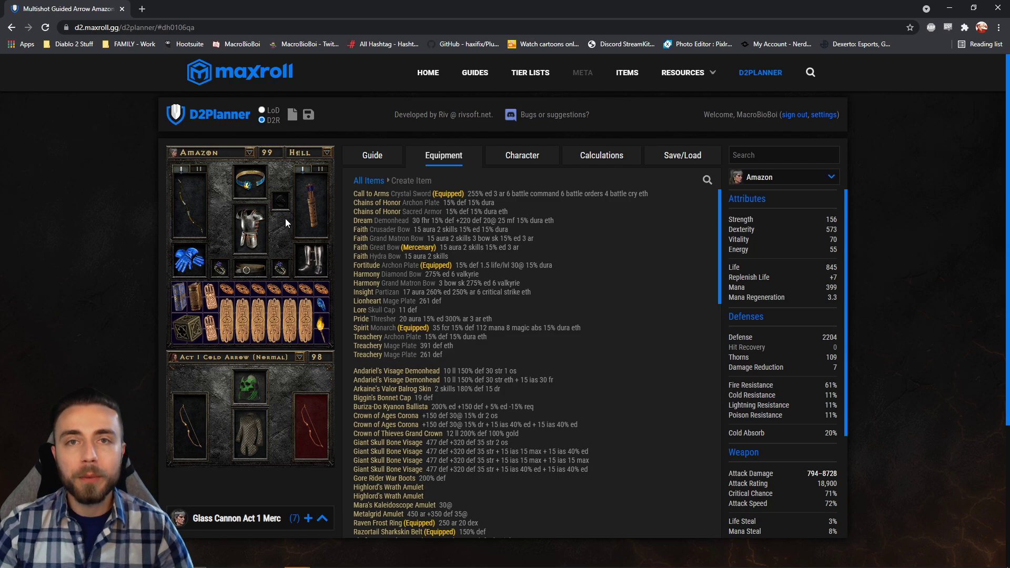
Narrow the equipment to the neck slot and browse its creatable amulets, including the crafted and rare/magic categories.
{"action": "left_click", "coordinate": [282, 210]}
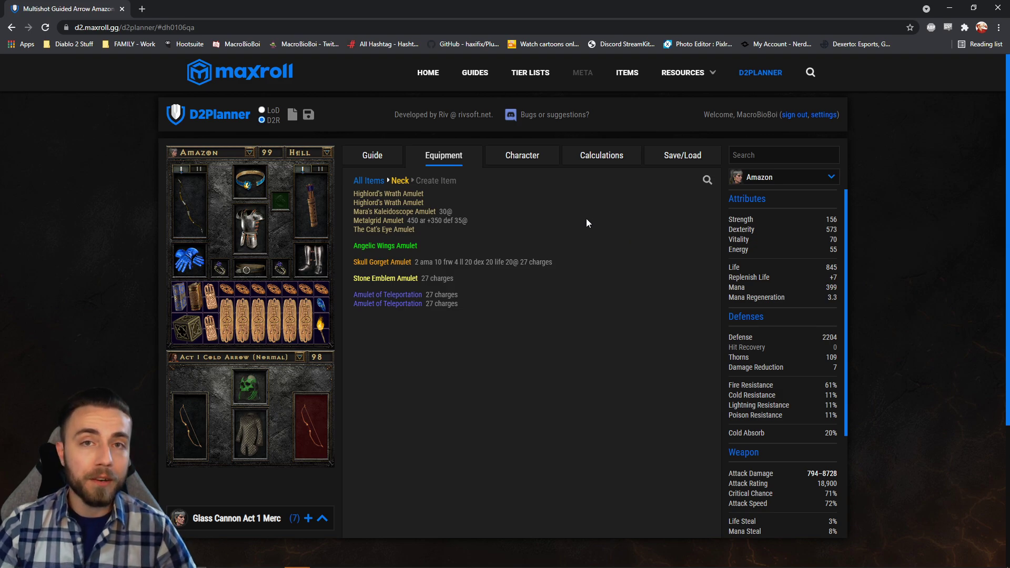
{"action": "left_click", "coordinate": [427, 182]}
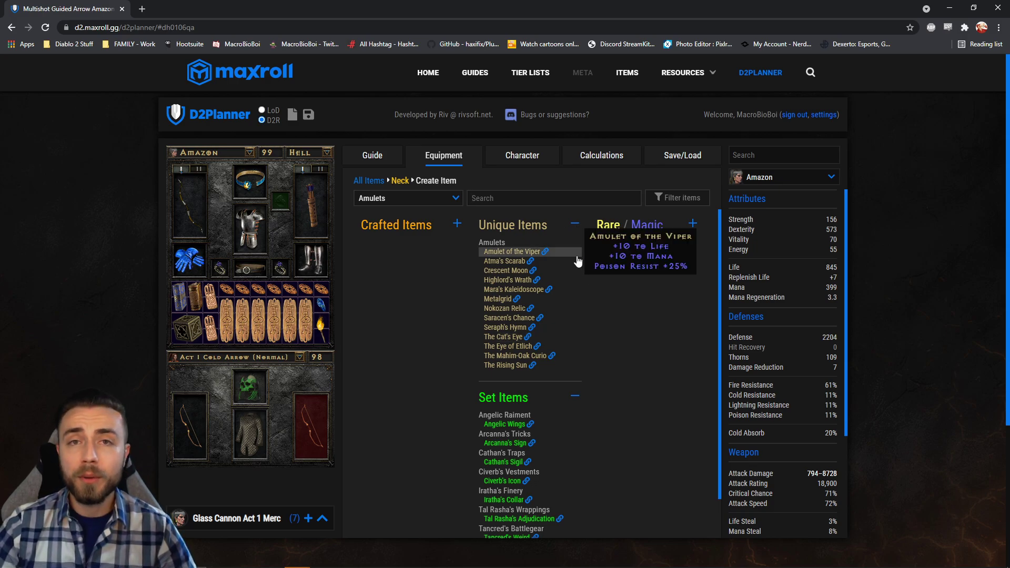
{"action": "left_click", "coordinate": [457, 224]}
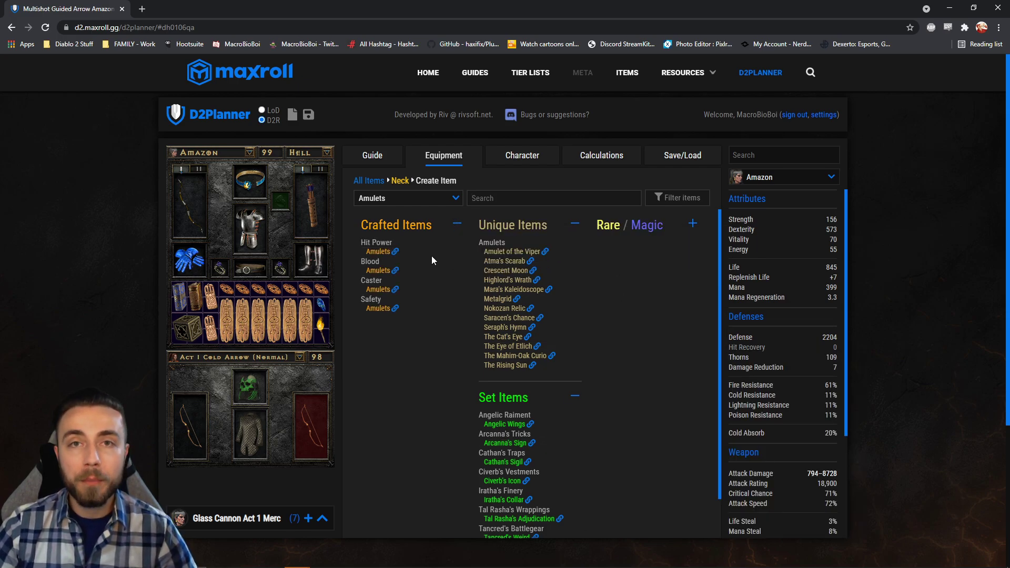
{"action": "left_click", "coordinate": [692, 223]}
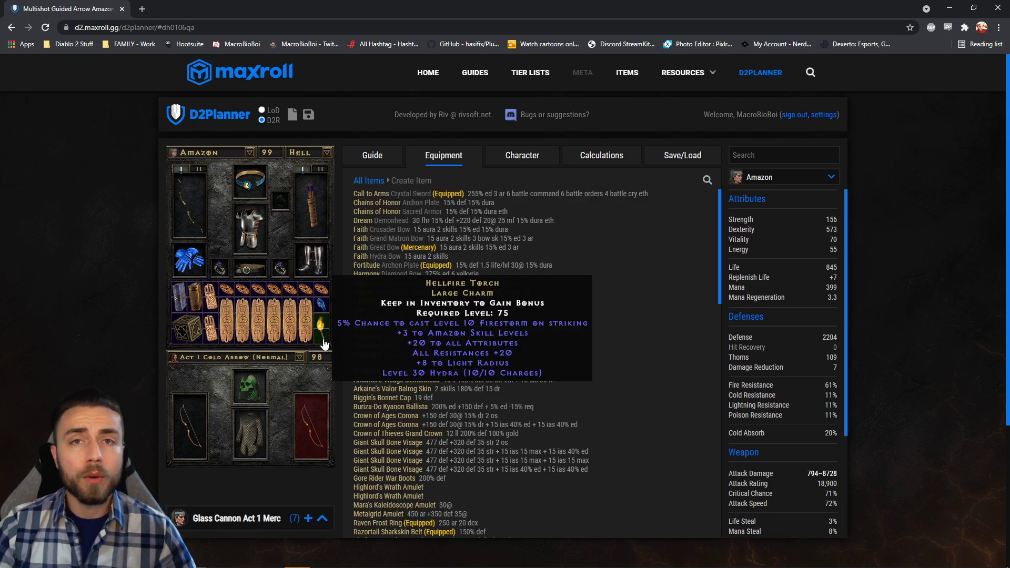
Place the Hellfire Torch Large Charm in its inventory slot from the item list and check its class skill options.
{"action": "left_click", "coordinate": [324, 343]}
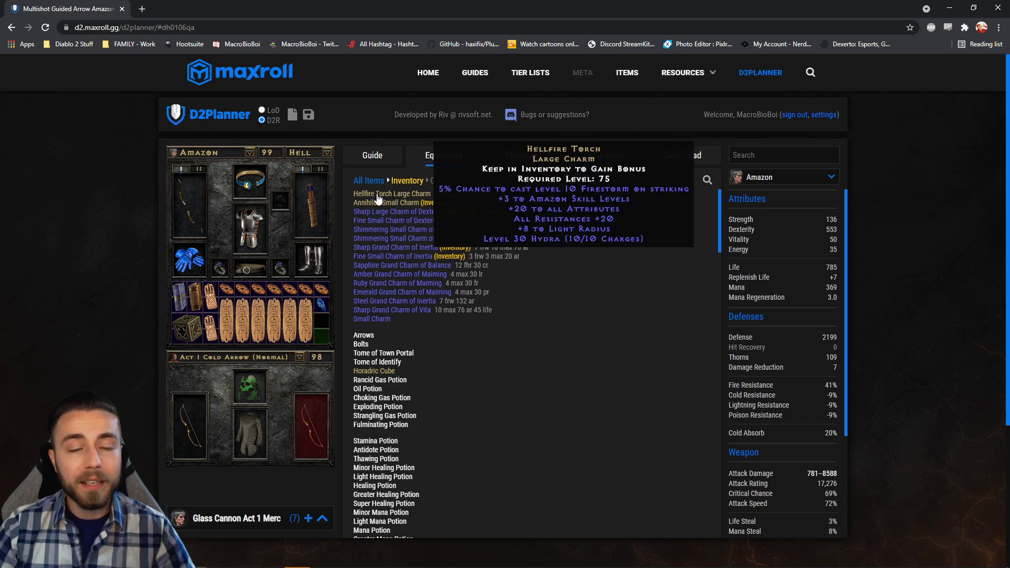
{"action": "left_click", "coordinate": [393, 194]}
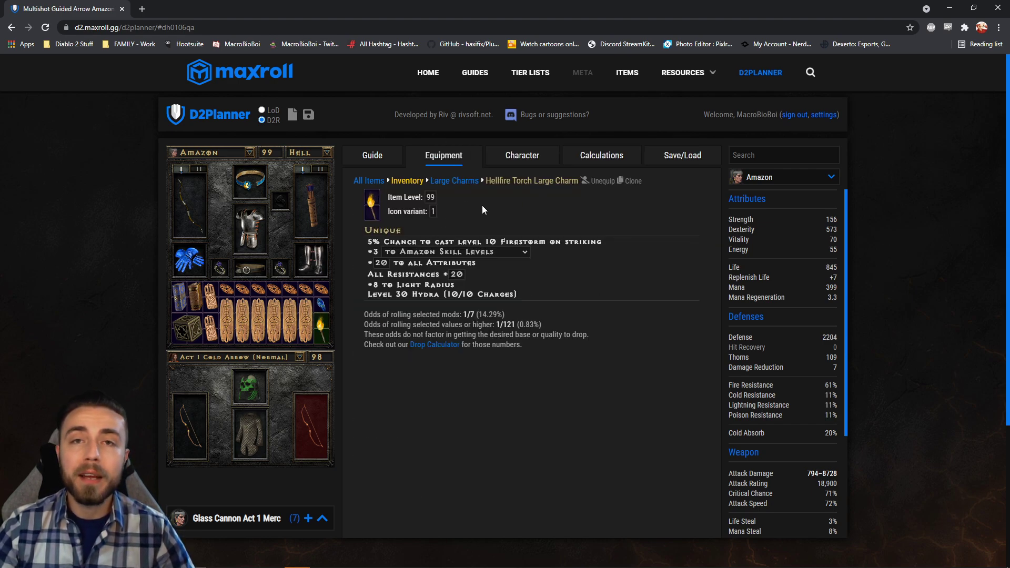
{"action": "mouse_move", "coordinate": [326, 332]}
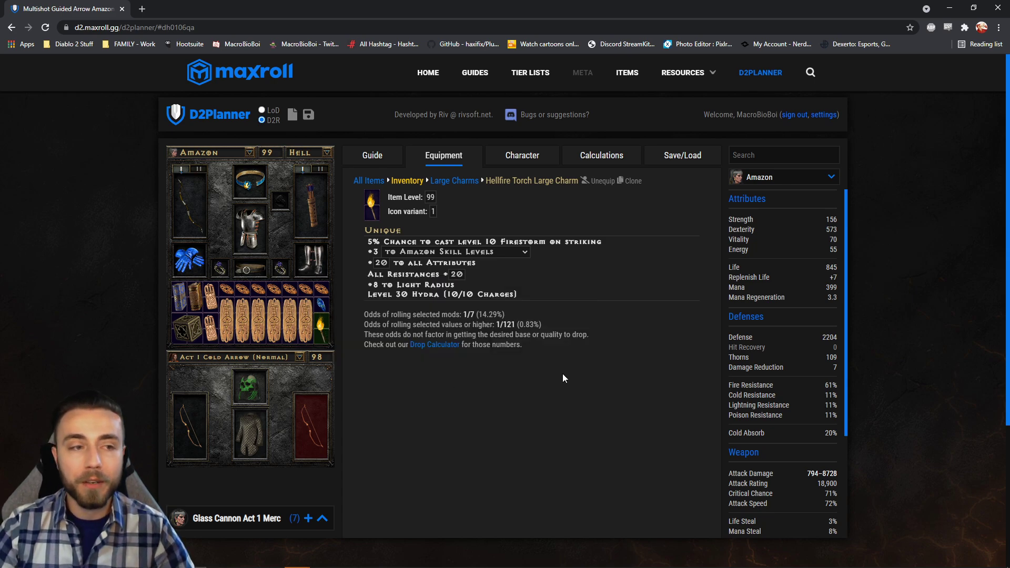
{"action": "left_click", "coordinate": [528, 252]}
{"action": "left_click", "coordinate": [527, 250]}
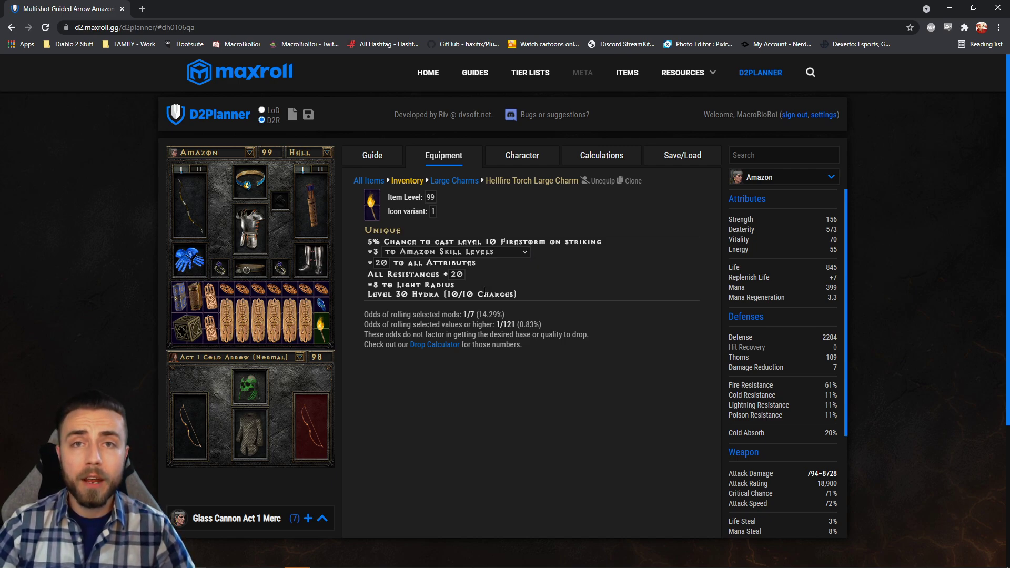
Set the Hellfire Torch's All Resistances to 10 and inspect the breakdown of the character's Fire Resistance.
{"action": "double_click", "coordinate": [456, 274]}
{"action": "type", "text": "10"}
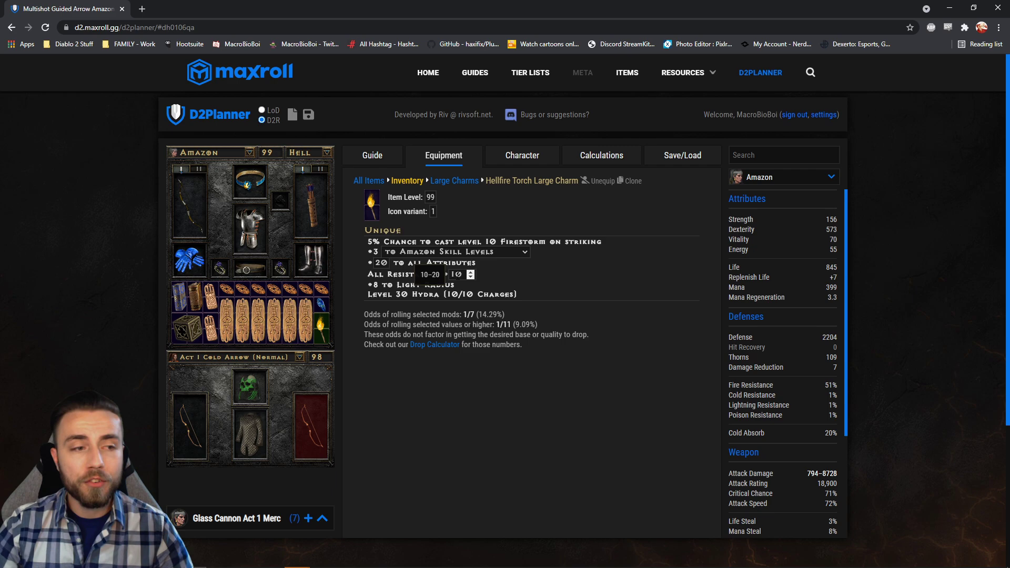
{"action": "left_click", "coordinate": [566, 270]}
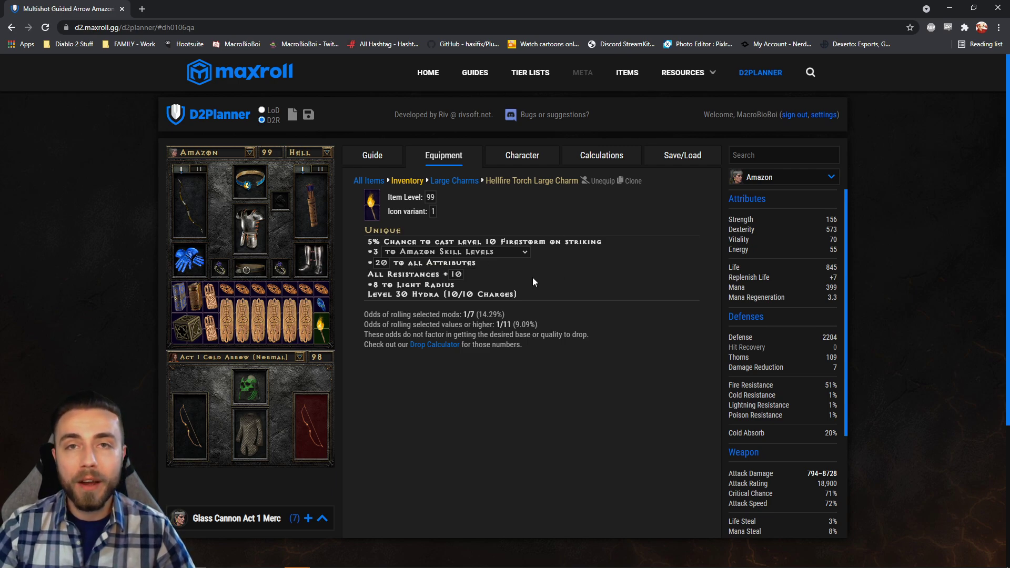
{"action": "mouse_move", "coordinate": [807, 384]}
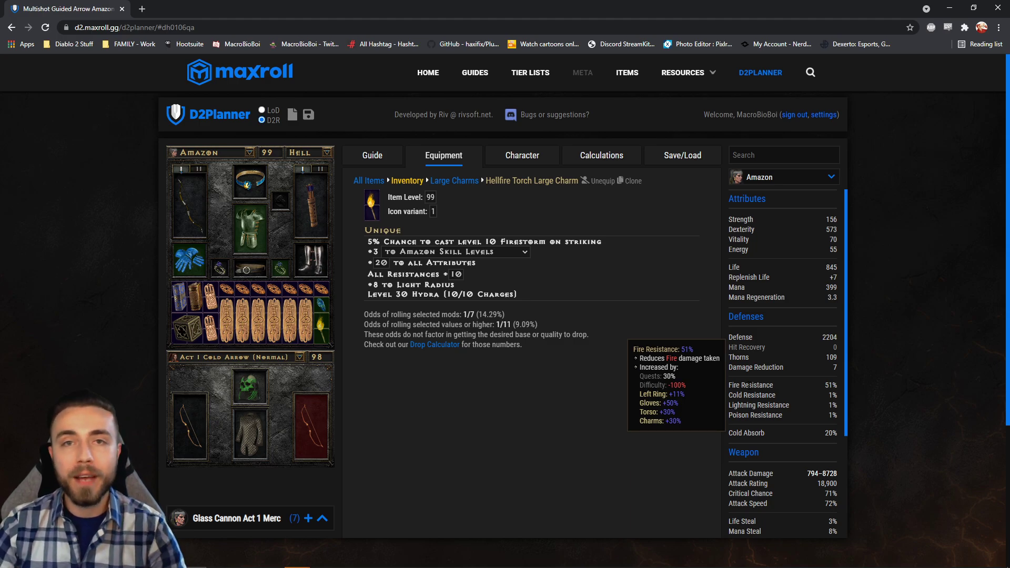
Search the creatable items for boots and create Heavy Boots of Rare quality.
{"action": "left_click", "coordinate": [619, 180]}
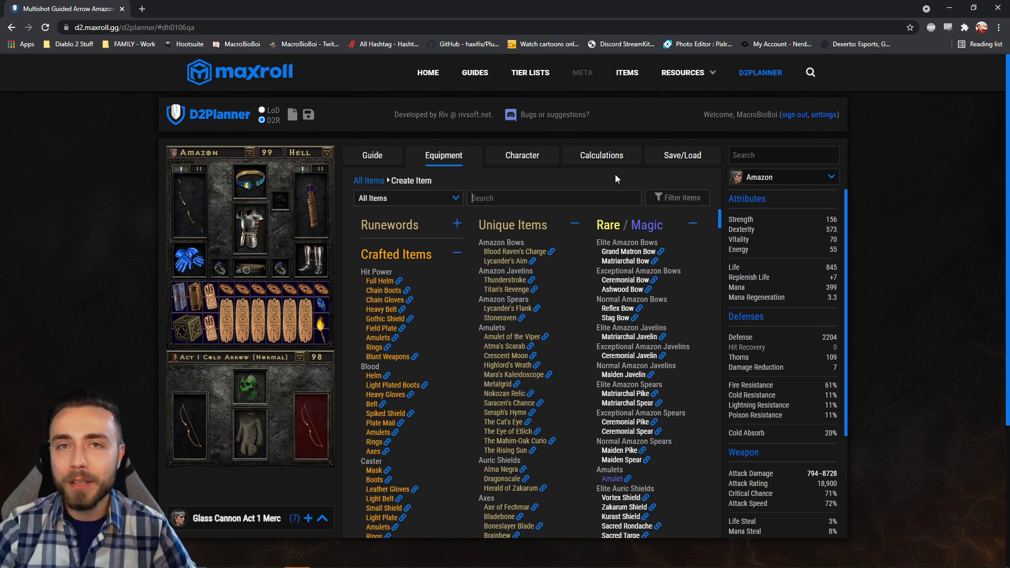
{"action": "type", "text": "boots"}
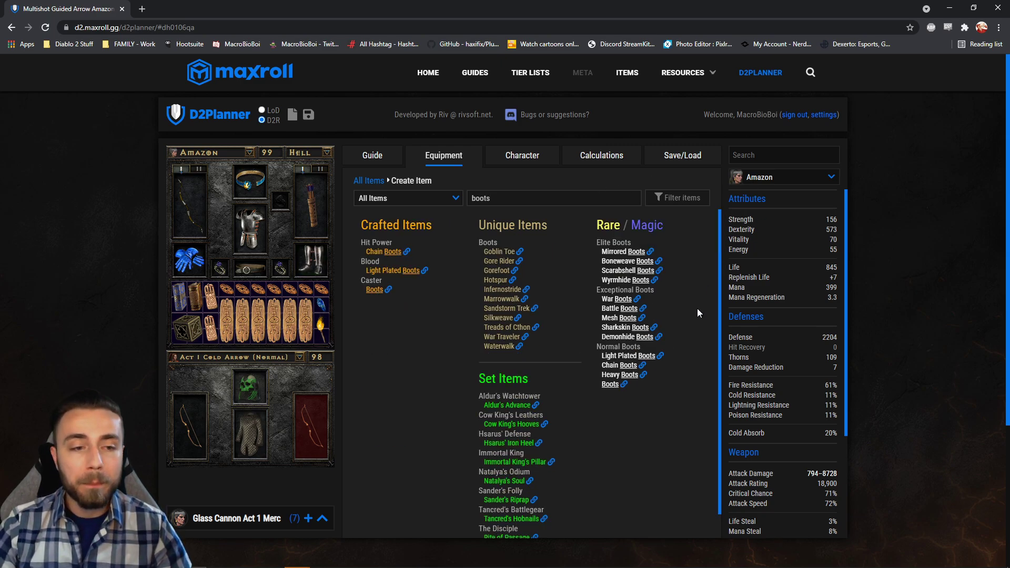
{"action": "left_click", "coordinate": [623, 375]}
{"action": "left_click", "coordinate": [461, 314]}
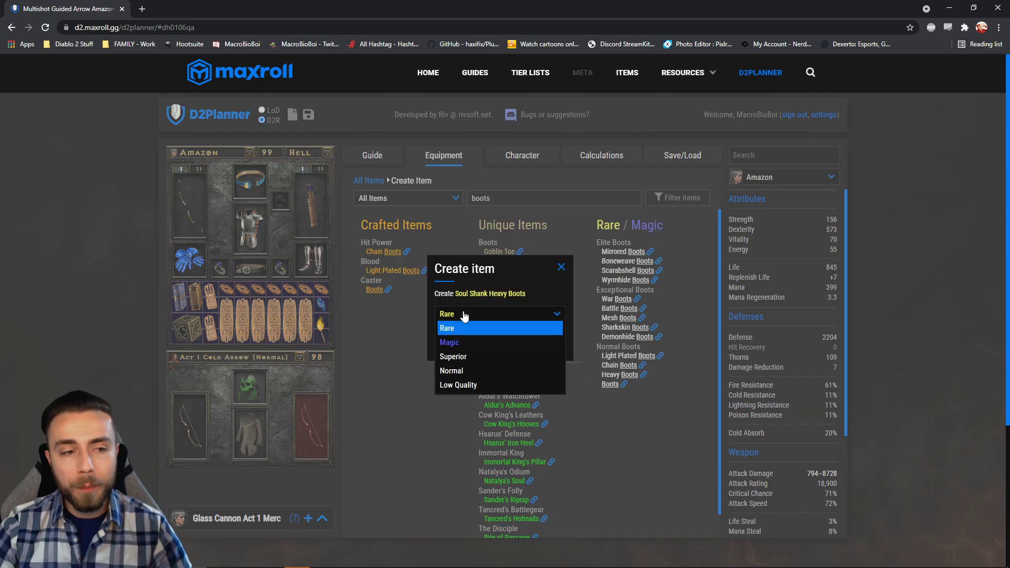
{"action": "left_click", "coordinate": [465, 319]}
{"action": "left_click", "coordinate": [465, 345]}
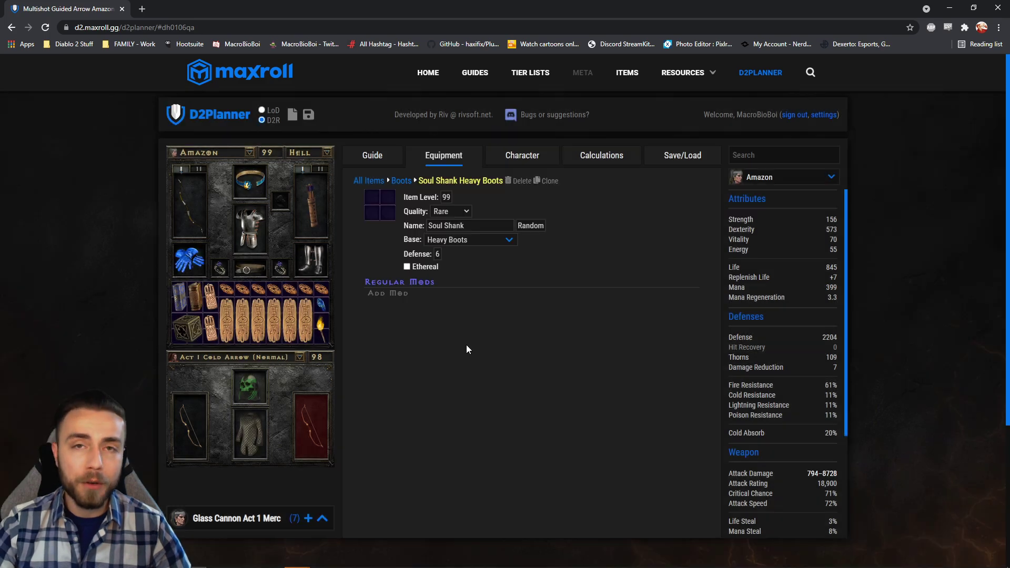
Add 30% Faster Run/Walk and 10% Faster Hit Recovery mods to the rare Heavy Boots.
{"action": "left_click", "coordinate": [570, 295]}
{"action": "type", "text": "faster"}
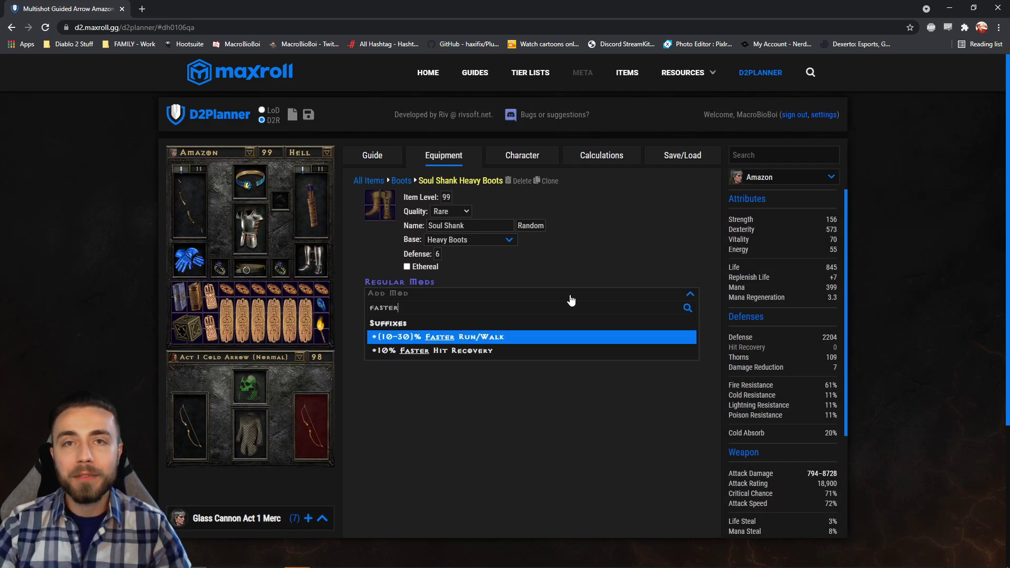
{"action": "left_click", "coordinate": [561, 337]}
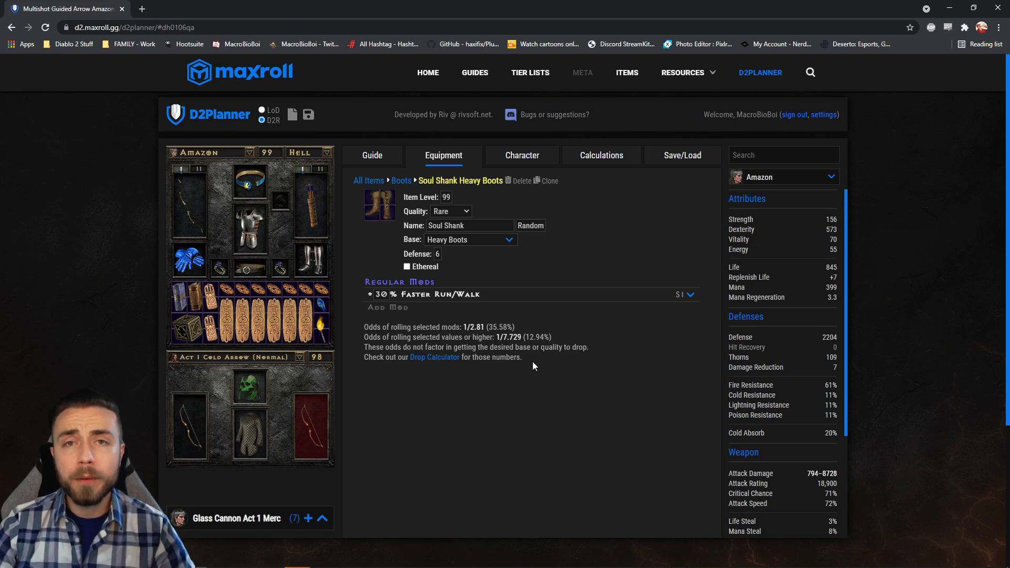
{"action": "left_click", "coordinate": [507, 310]}
{"action": "type", "text": "fhr"}
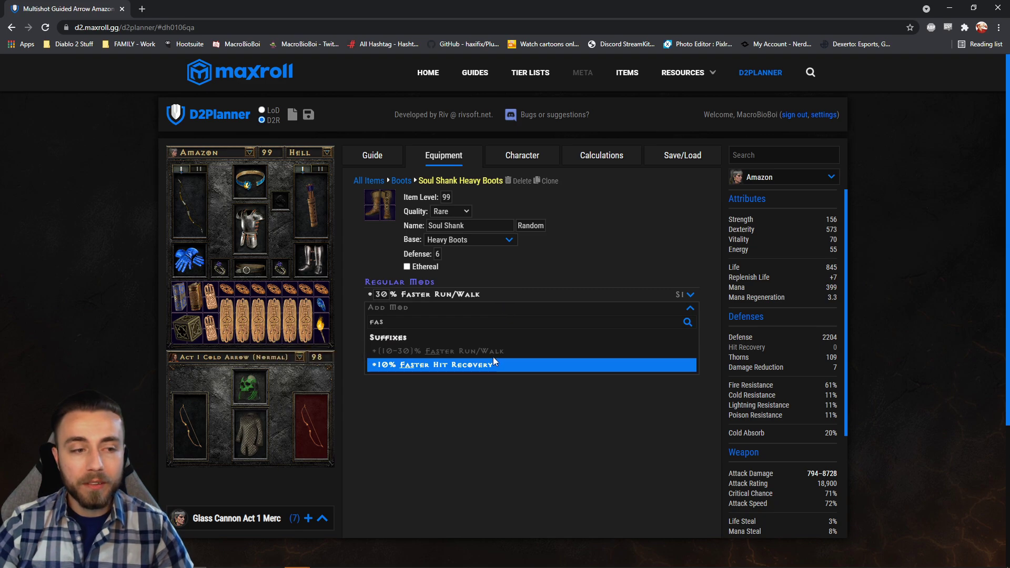
{"action": "left_click", "coordinate": [493, 362]}
Add Cold Resist, Fire Resist and Lightning Resist mods of 40% each to the Heavy Boots.
{"action": "left_click", "coordinate": [475, 322]}
{"action": "type", "text": "cold"}
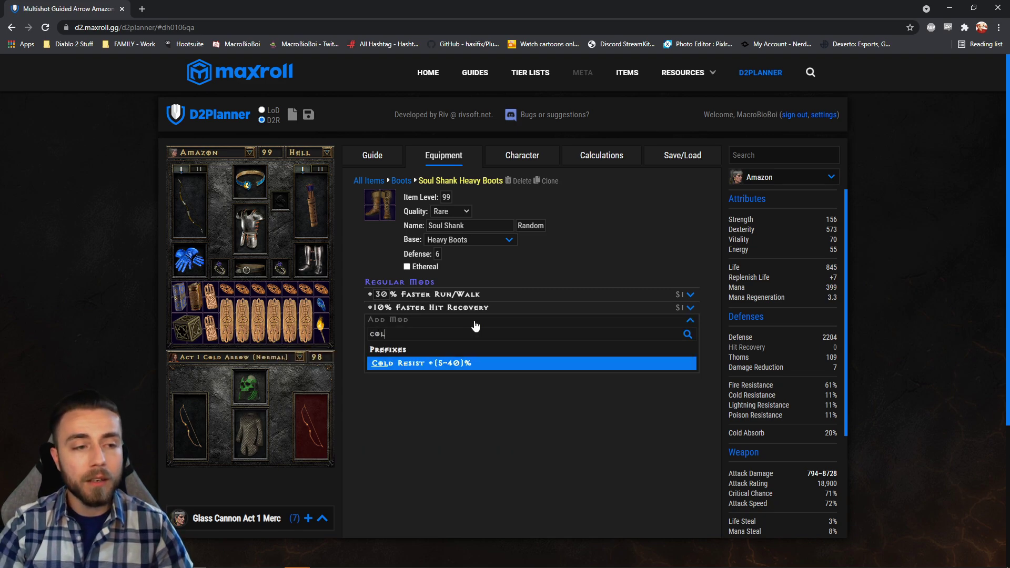
{"action": "left_click", "coordinate": [472, 363]}
{"action": "left_click", "coordinate": [462, 334]}
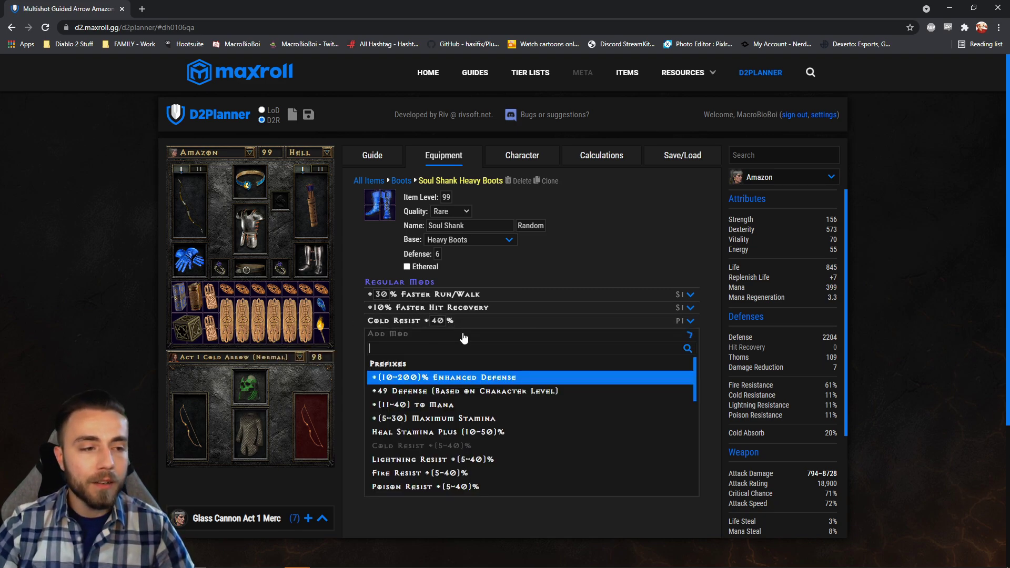
{"action": "type", "text": "fire"}
{"action": "left_click", "coordinate": [488, 378]}
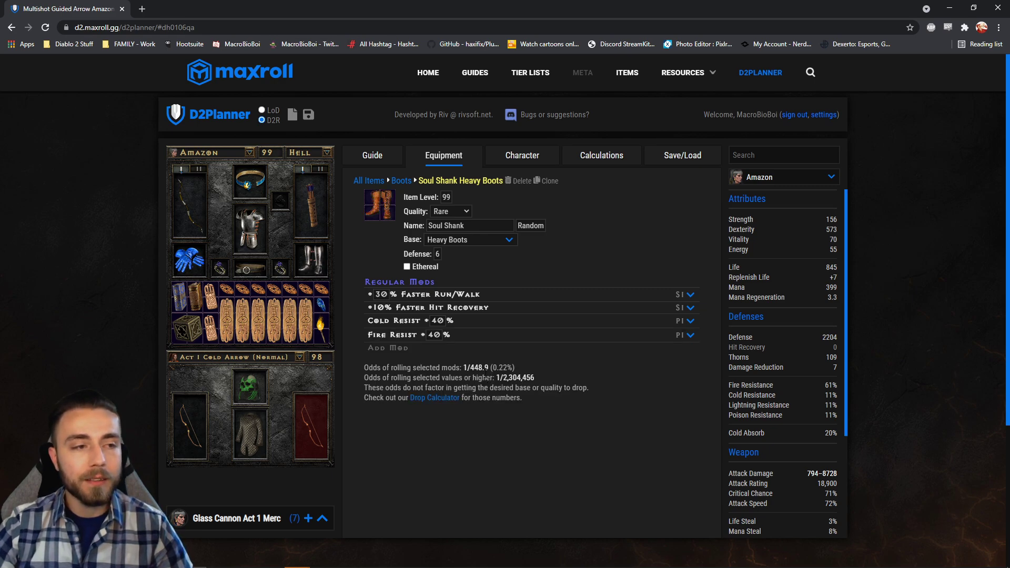
{"action": "left_click", "coordinate": [452, 349]}
{"action": "type", "text": "light"}
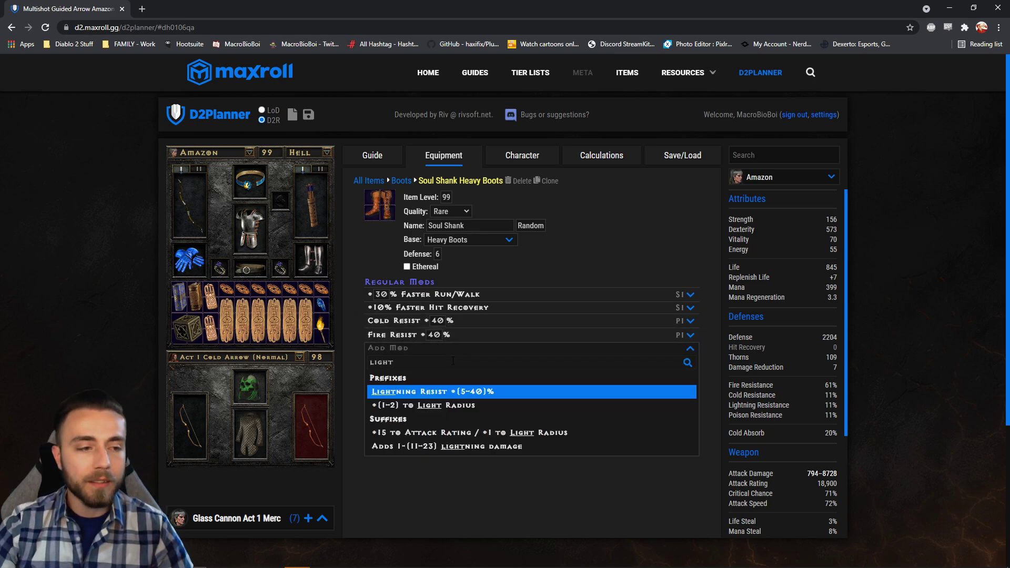
{"action": "left_click", "coordinate": [460, 391]}
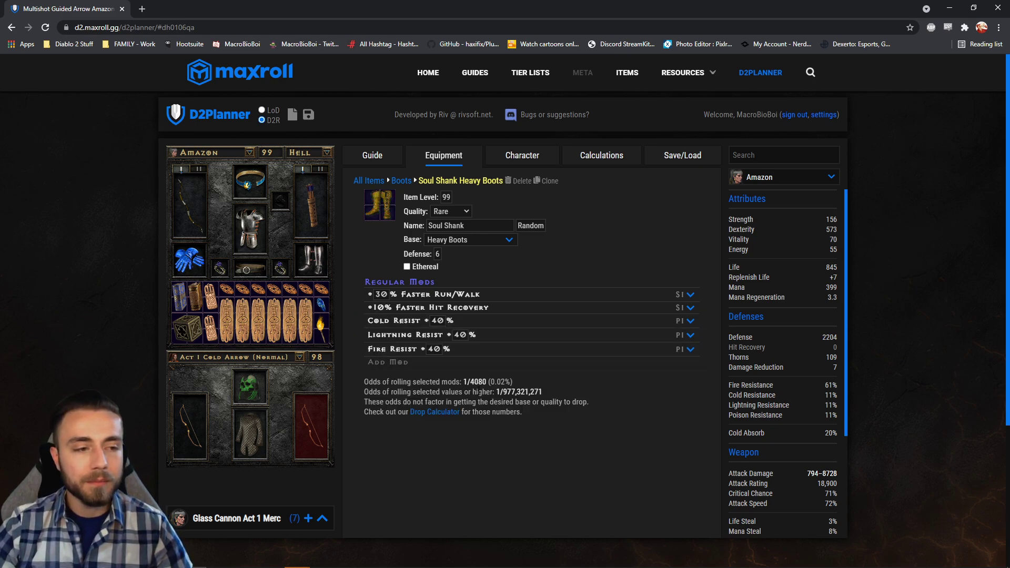
Add a 25% Better Chance of Getting Magic Items mod to the Heavy Boots.
{"action": "left_click", "coordinate": [467, 364]}
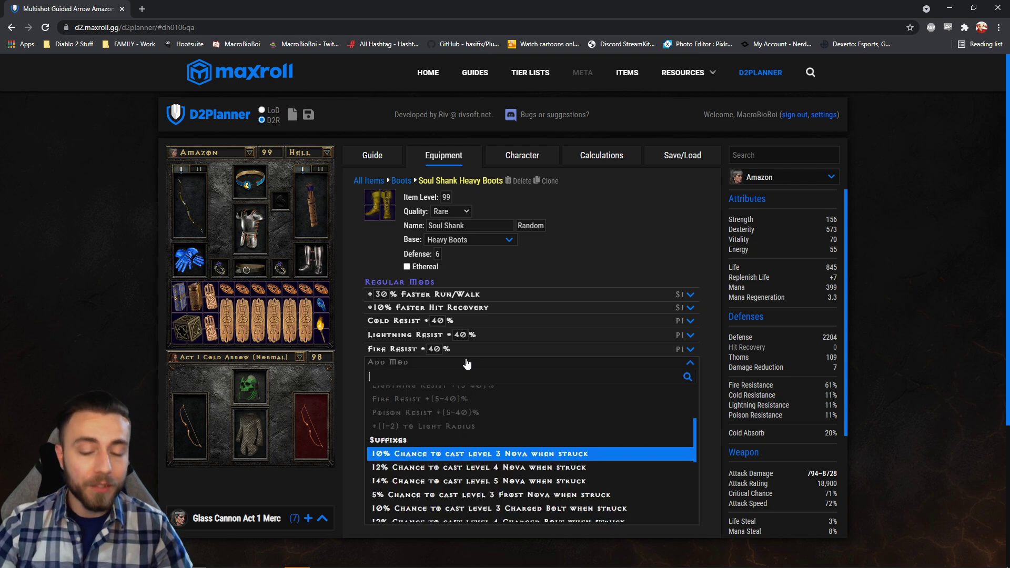
{"action": "type", "text": "magic"}
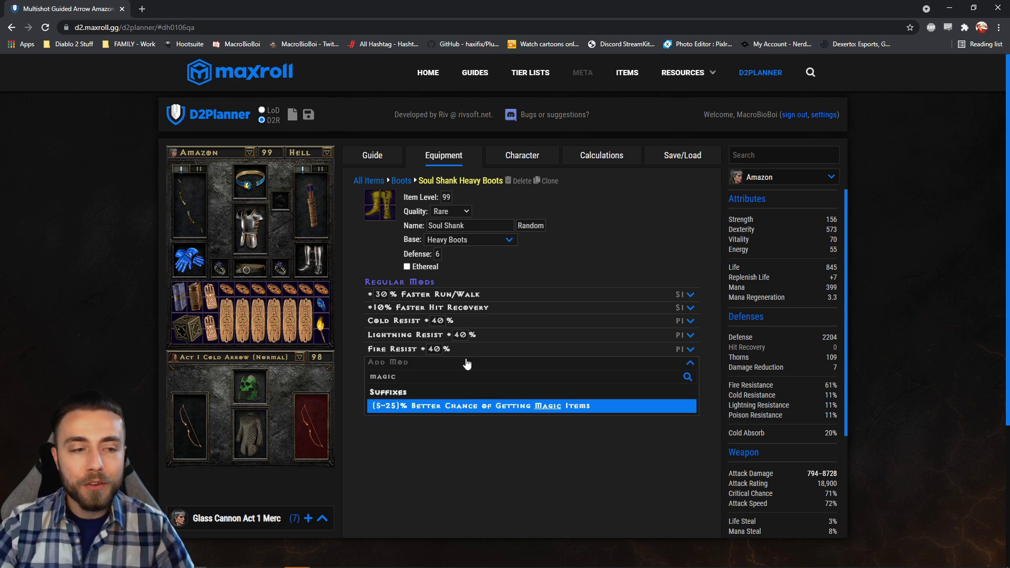
{"action": "left_click", "coordinate": [467, 406]}
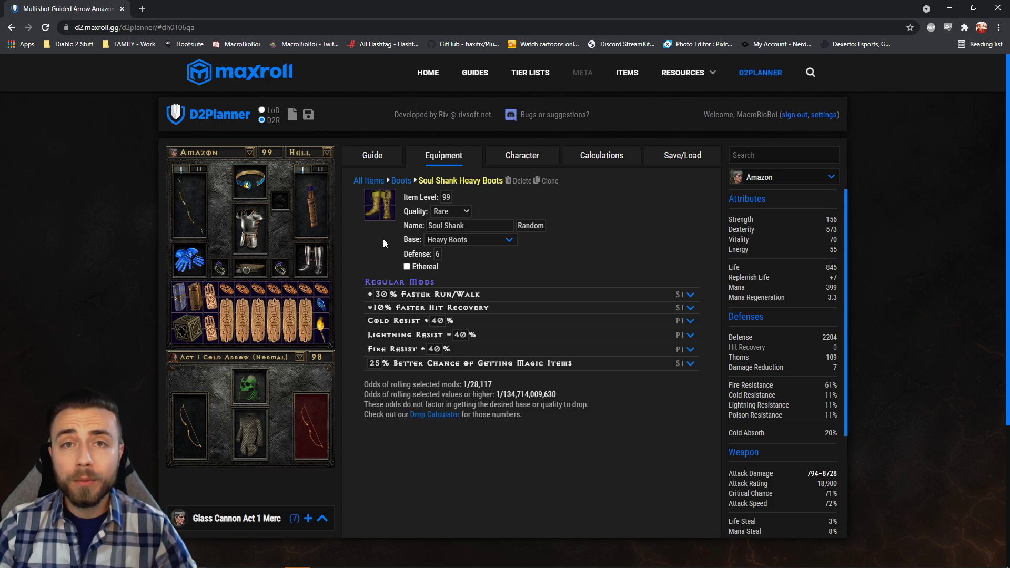
{"action": "mouse_move", "coordinate": [383, 220]}
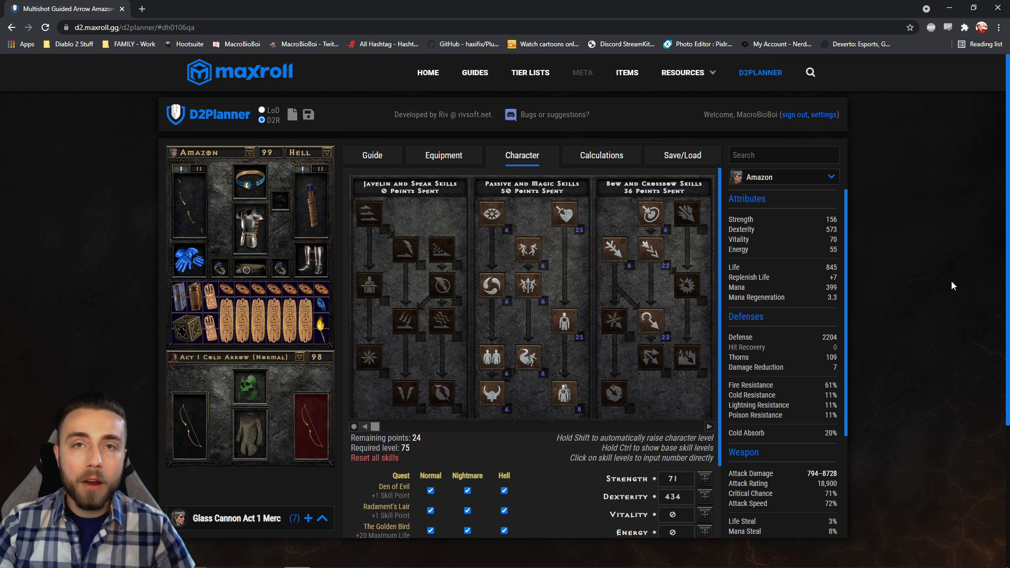
Review the Amazon's skill trees, quest rewards and attribute points, including the base skill levels.
{"action": "scroll", "coordinate": [951, 282], "scroll_direction": "down", "scroll_amount": 1}
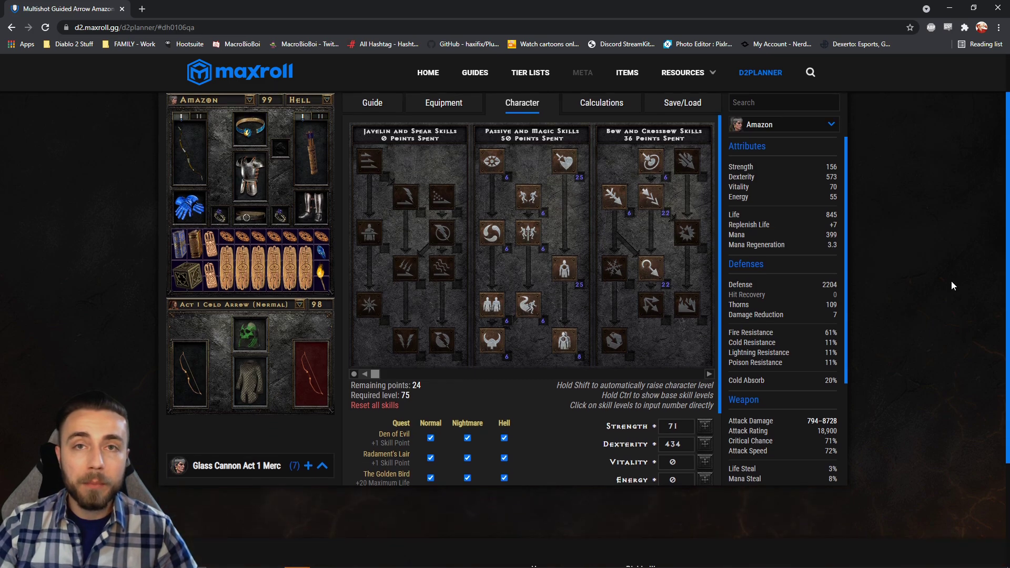
{"action": "scroll", "coordinate": [952, 284], "scroll_direction": "up", "scroll_amount": 1}
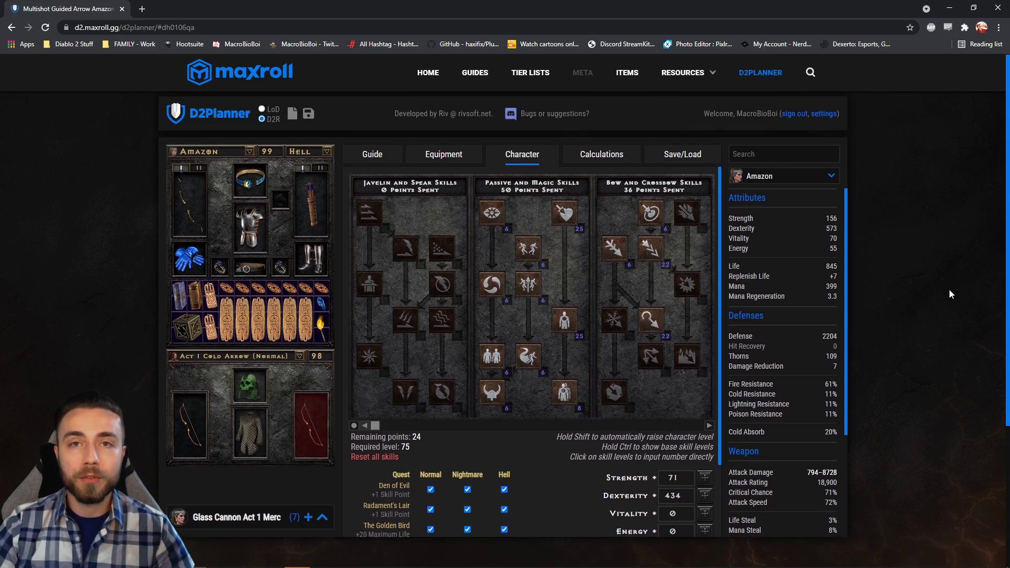
{"action": "scroll", "coordinate": [949, 289], "scroll_direction": "down", "scroll_amount": 1}
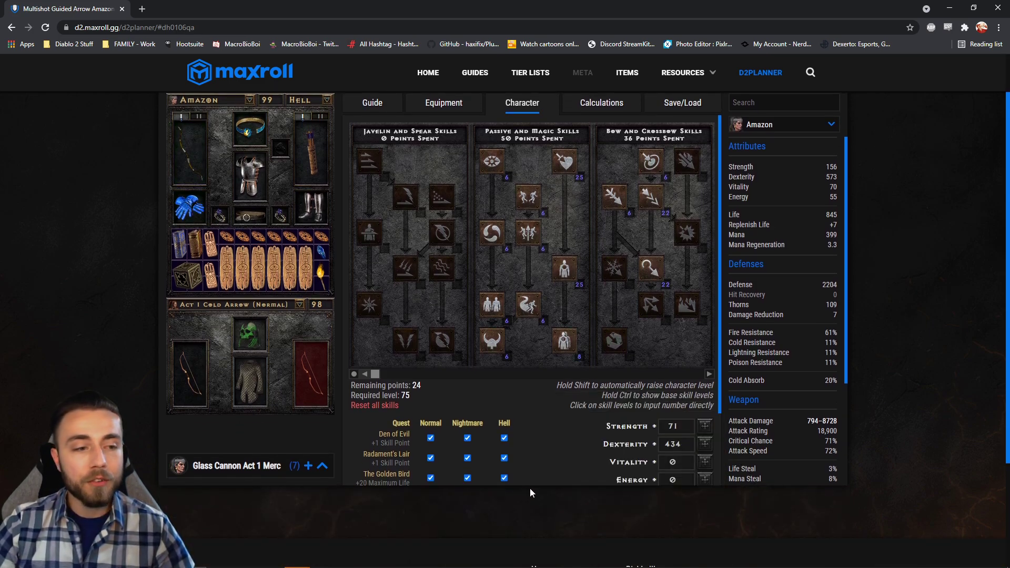
{"action": "scroll", "coordinate": [541, 449], "scroll_direction": "down", "scroll_amount": 2}
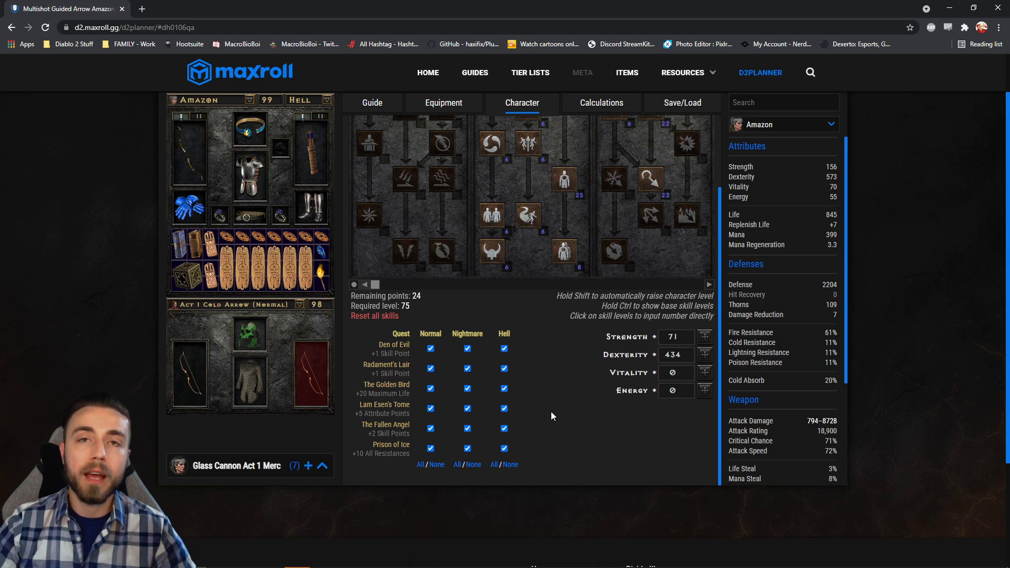
{"action": "scroll", "coordinate": [551, 416], "scroll_direction": "up", "scroll_amount": 2}
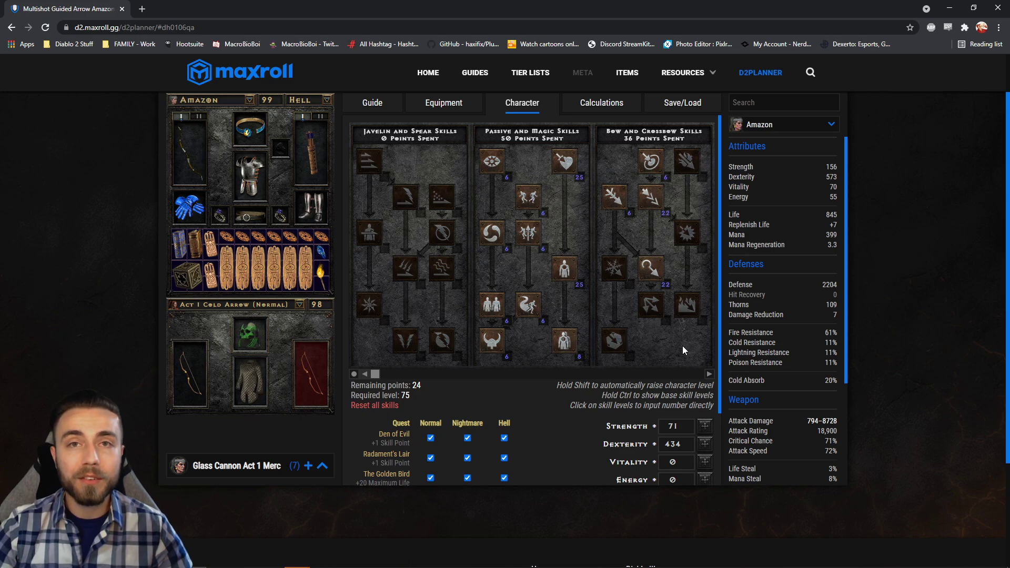
{"action": "key", "text": "ctrl"}
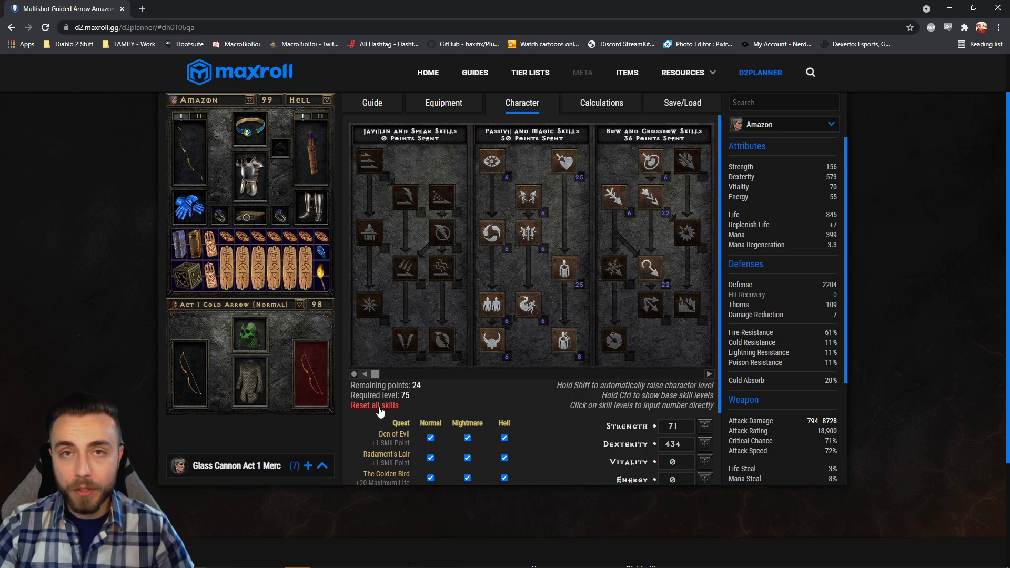
Advance the skill-point order one point at a time until level 99, raising Guided Arrow and Magic Arrow to 25.
{"action": "left_click", "coordinate": [354, 376]}
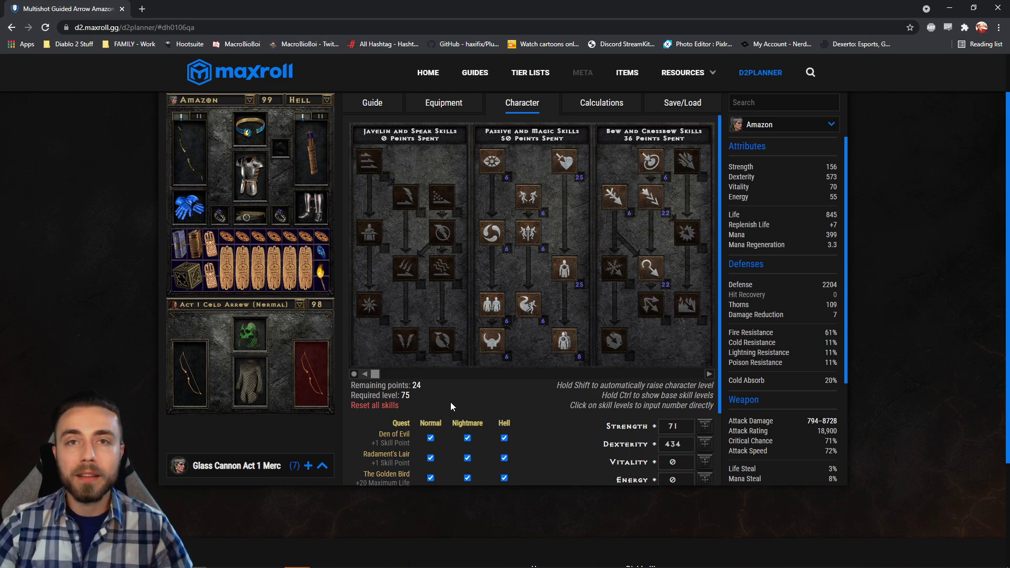
{"action": "left_click", "coordinate": [707, 376]}
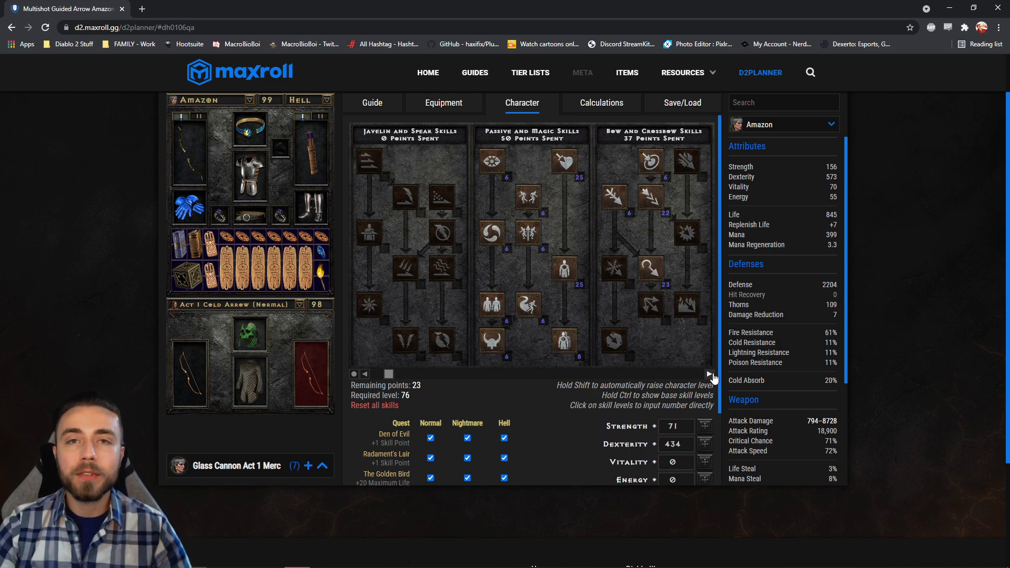
{"action": "left_click", "coordinate": [710, 374]}
{"action": "left_click", "coordinate": [709, 375]}
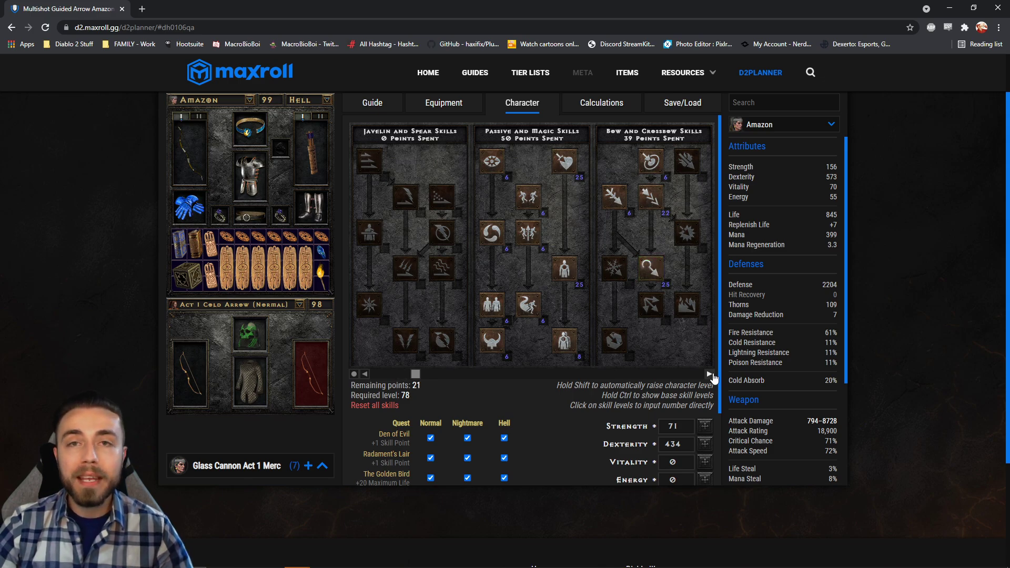
{"action": "left_click", "coordinate": [710, 375]}
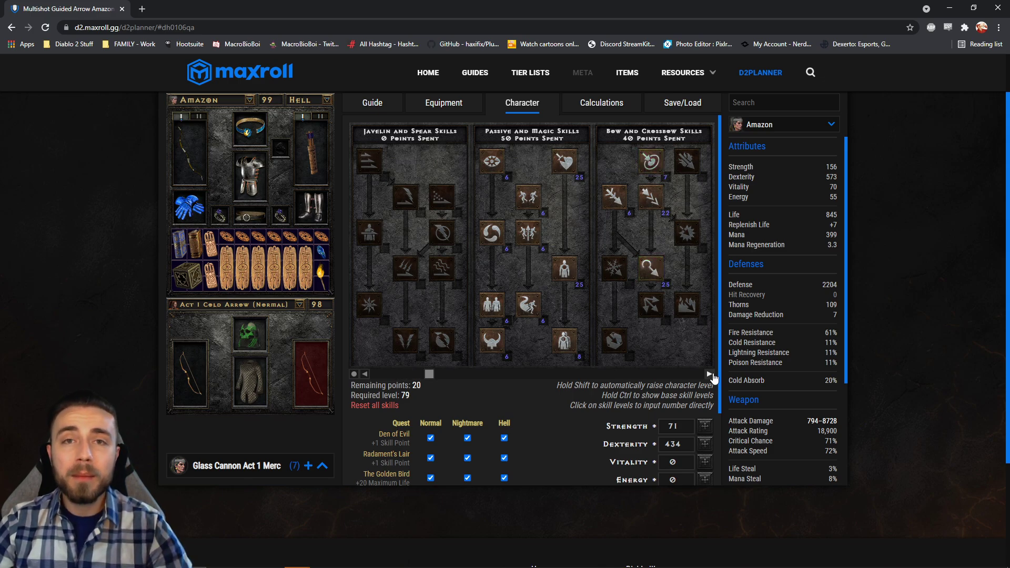
{"action": "left_click", "coordinate": [709, 374]}
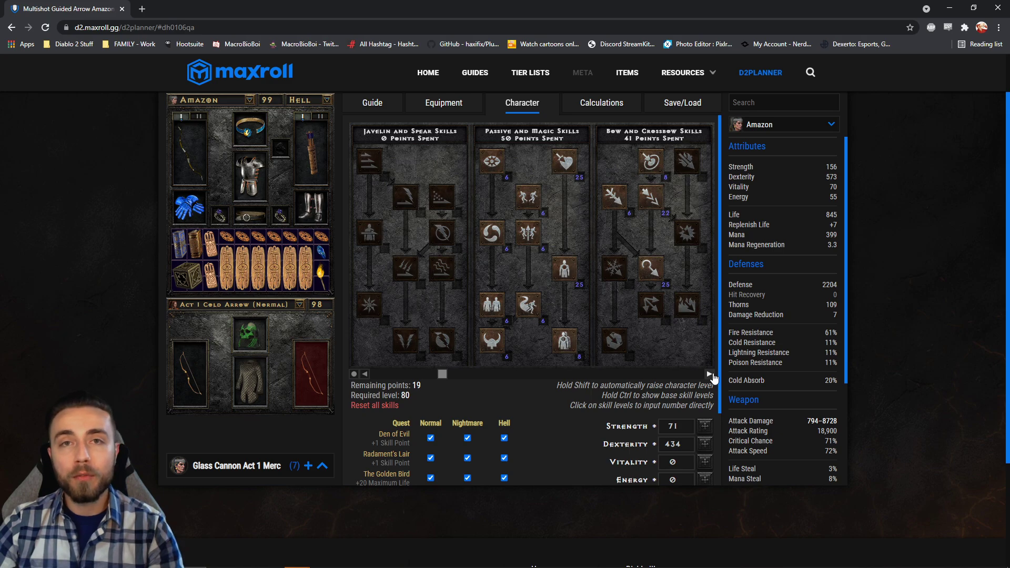
{"action": "left_click", "coordinate": [709, 374]}
{"action": "left_click", "coordinate": [710, 375]}
{"action": "left_click", "coordinate": [710, 375]}
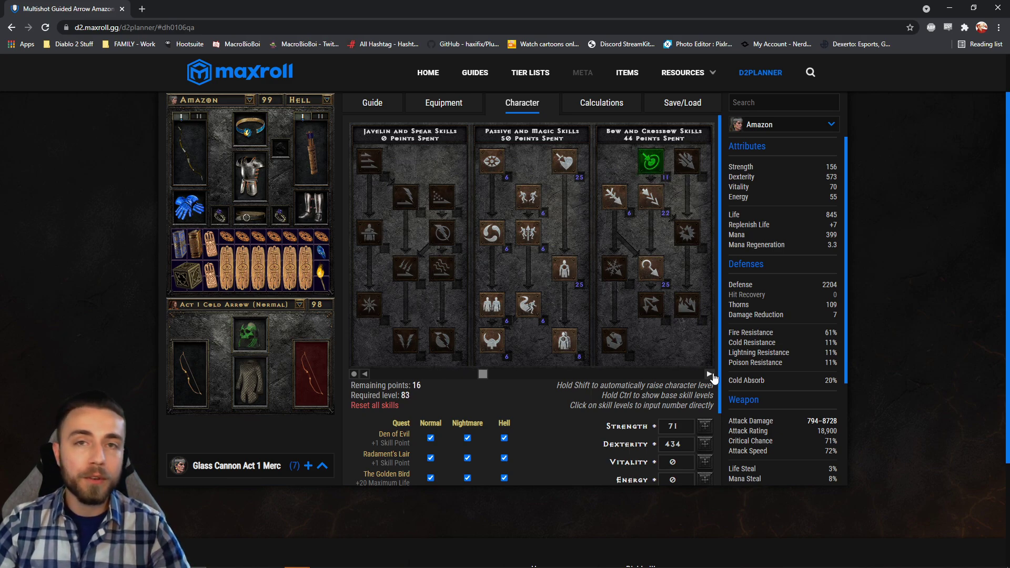
{"action": "left_click", "coordinate": [710, 375]}
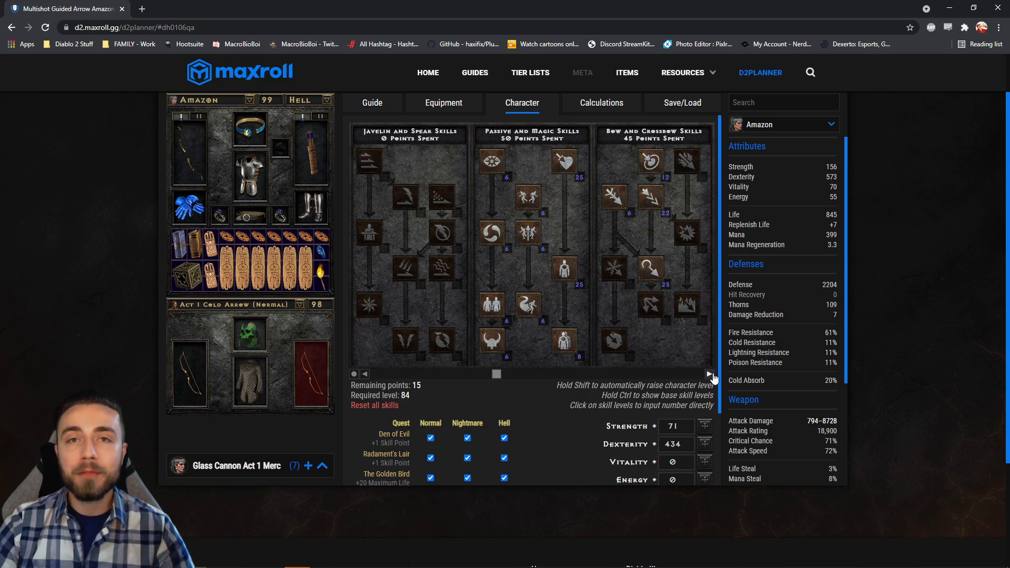
{"action": "left_click", "coordinate": [709, 375]}
{"action": "left_click", "coordinate": [710, 375]}
{"action": "left_click", "coordinate": [709, 375]}
{"action": "left_click", "coordinate": [709, 374]}
{"action": "left_click", "coordinate": [709, 374]}
{"action": "left_click", "coordinate": [709, 375]}
{"action": "left_click", "coordinate": [710, 374]}
{"action": "left_click", "coordinate": [710, 375]}
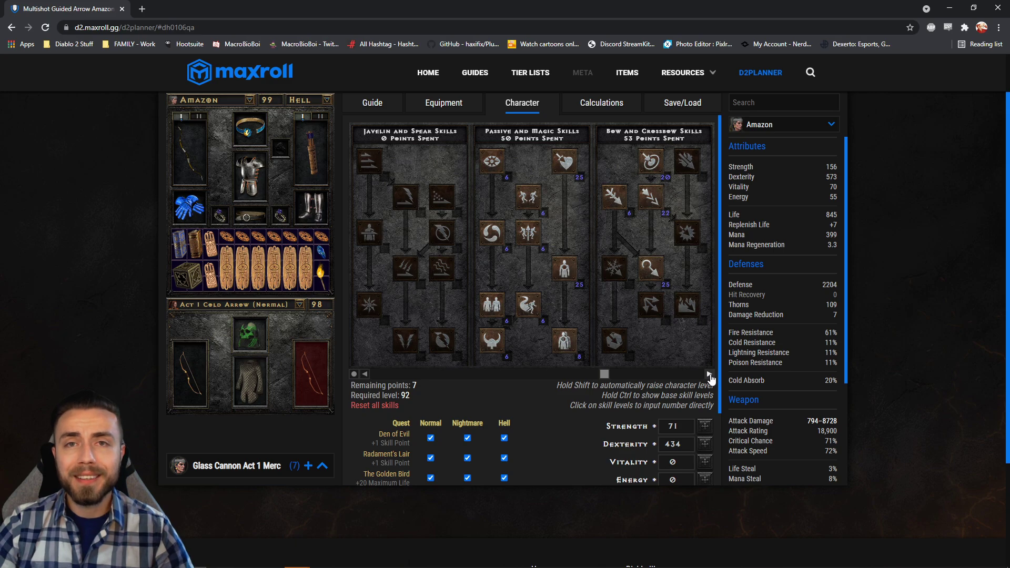
{"action": "left_click", "coordinate": [709, 375]}
{"action": "left_click", "coordinate": [710, 375]}
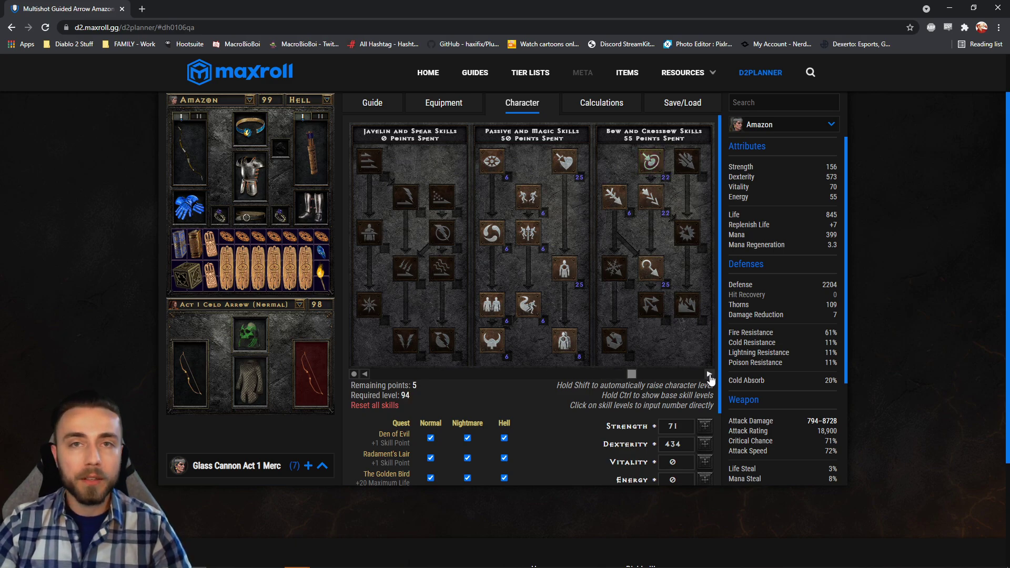
{"action": "left_click", "coordinate": [709, 374]}
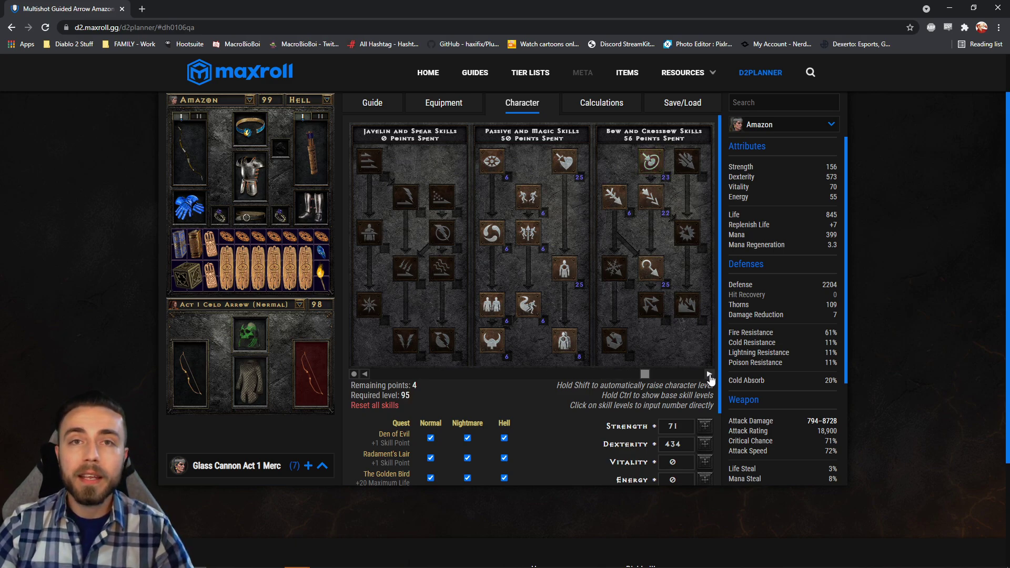
{"action": "left_click", "coordinate": [710, 375]}
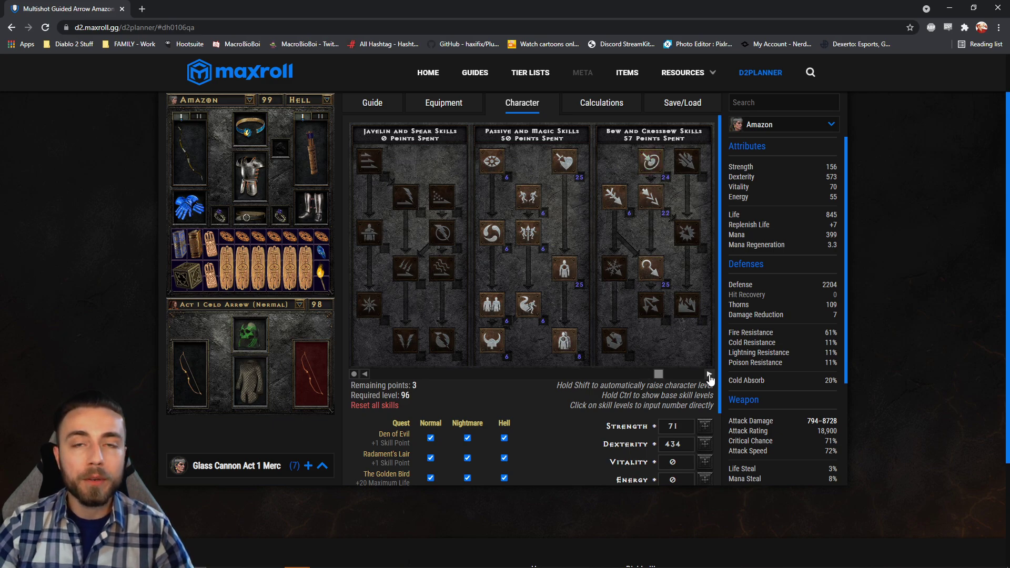
{"action": "left_click", "coordinate": [709, 375]}
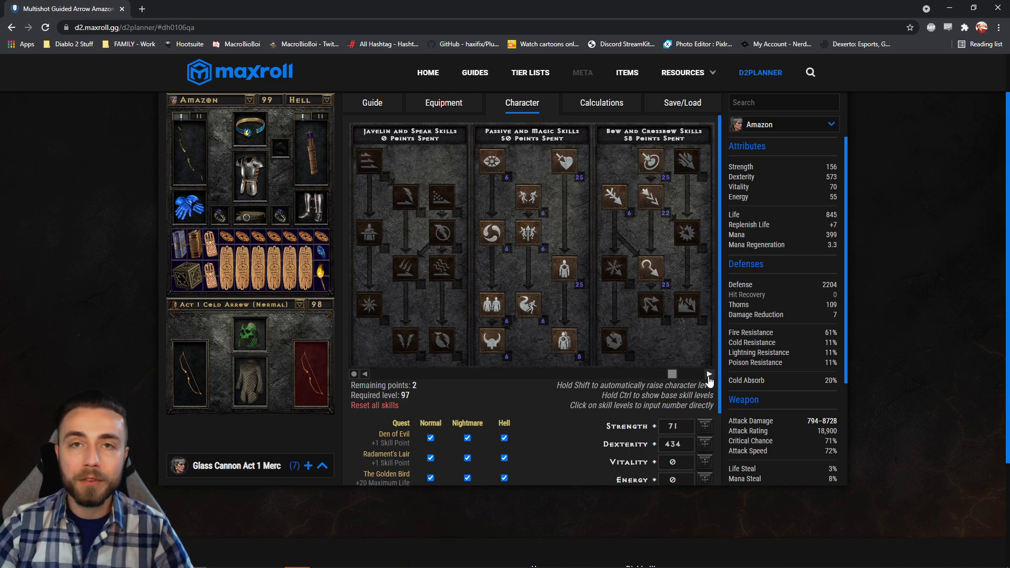
{"action": "left_click", "coordinate": [709, 374]}
{"action": "left_click", "coordinate": [709, 375]}
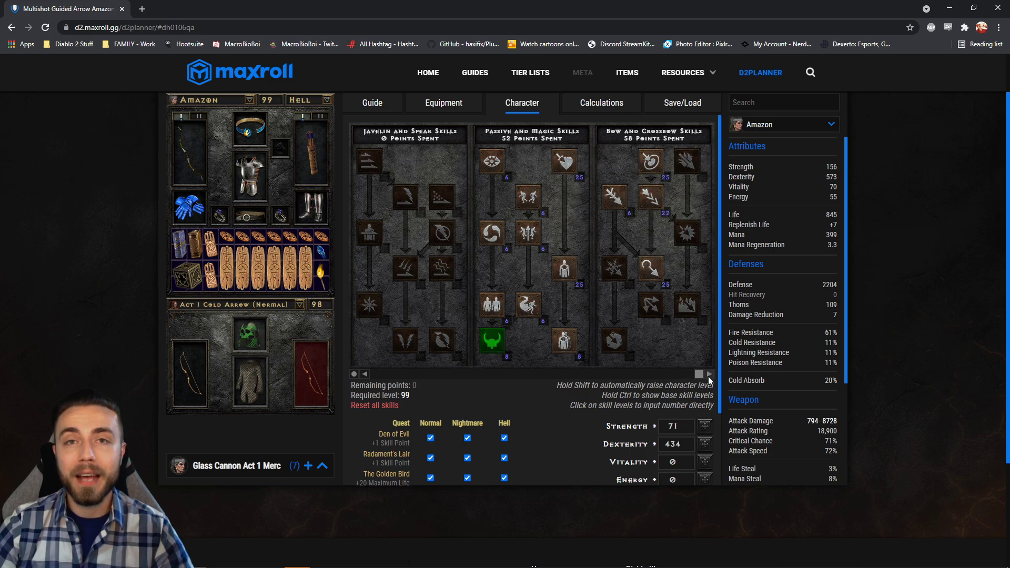
Set the Amazon's Strength points to 0 and inspect the requirements of the equipped Windforce bow.
{"action": "scroll", "coordinate": [708, 376], "scroll_direction": "down", "scroll_amount": 2}
{"action": "mouse_move", "coordinate": [819, 358]}
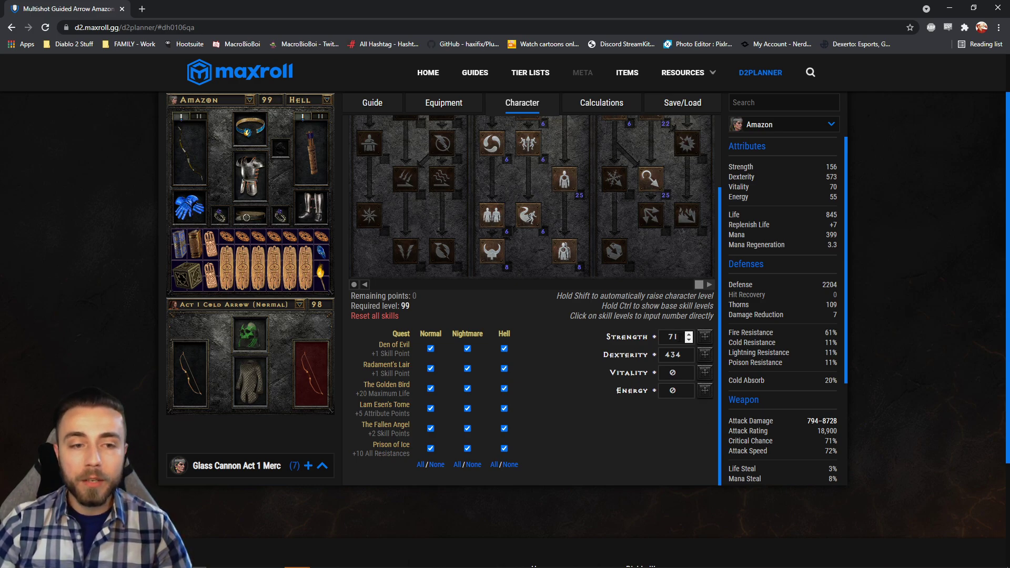
{"action": "double_click", "coordinate": [673, 336]}
{"action": "type", "text": "0"}
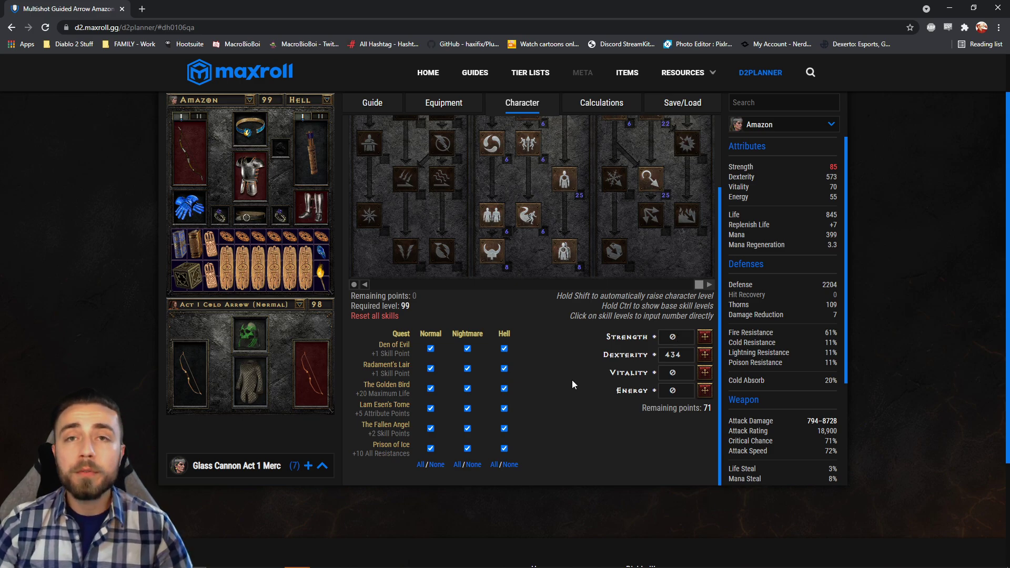
{"action": "mouse_move", "coordinate": [244, 189]}
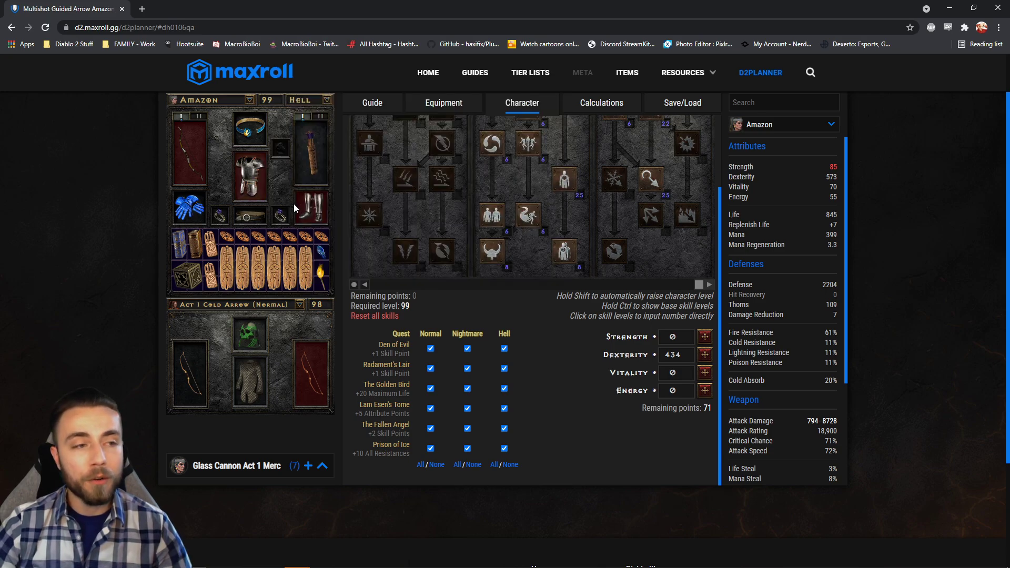
{"action": "mouse_move", "coordinate": [205, 172]}
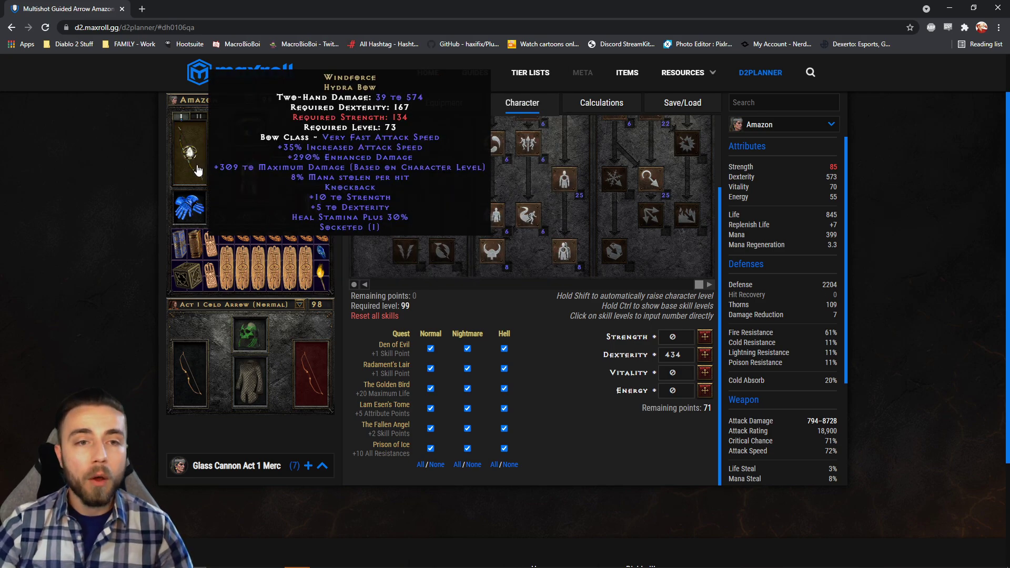
{"action": "mouse_move", "coordinate": [793, 167]}
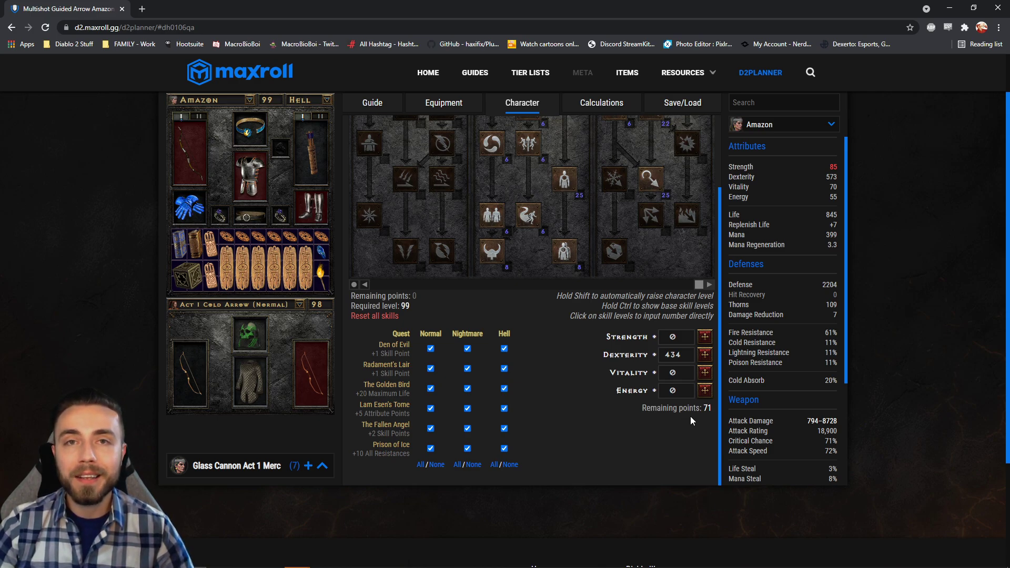
Put all remaining attribute points into Strength at once.
{"action": "key", "text": "shift"}
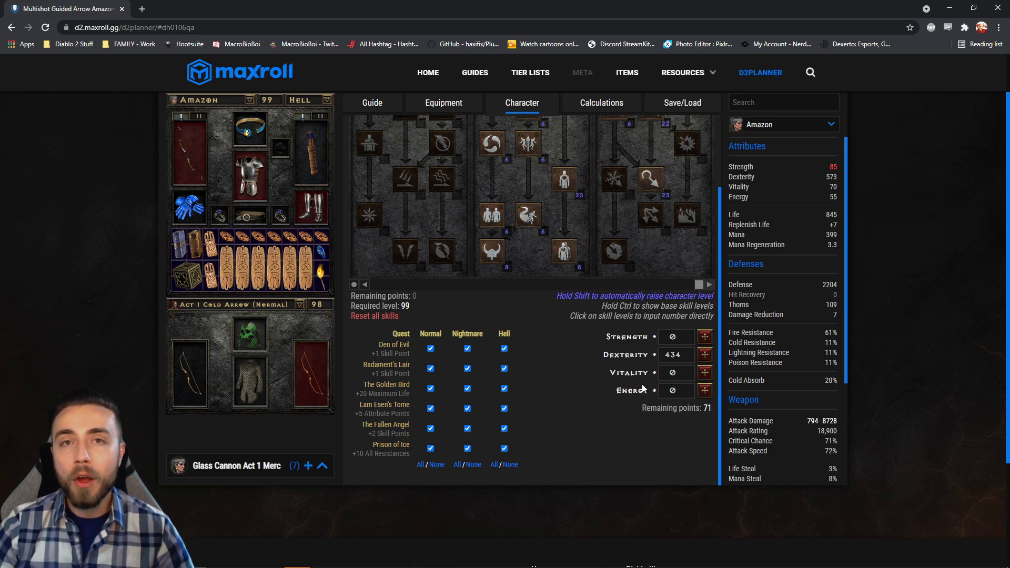
{"action": "left_click", "coordinate": [705, 339], "text": "shift"}
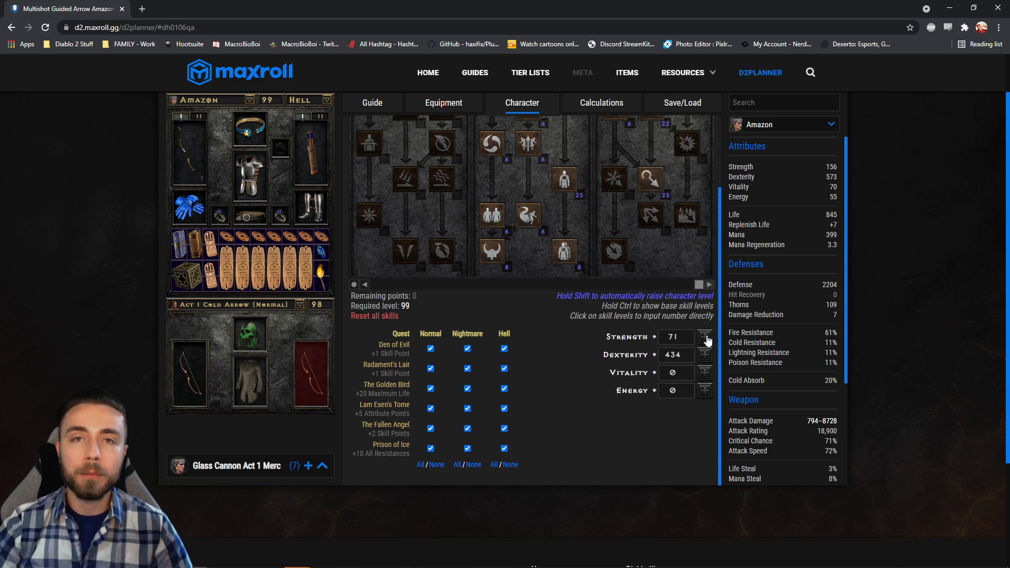
{"action": "scroll", "coordinate": [915, 358], "scroll_direction": "up", "scroll_amount": 1}
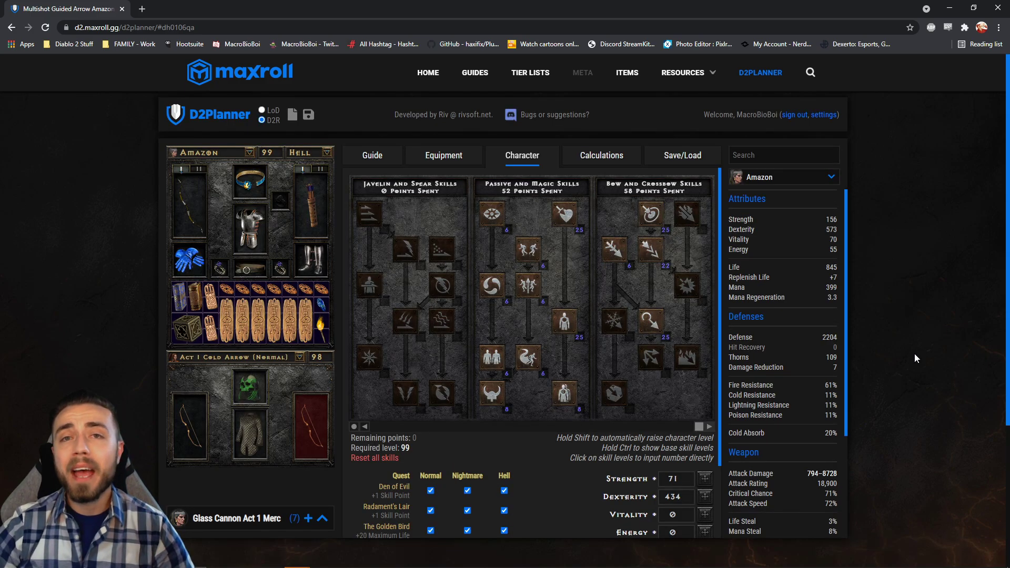
Review the Player, Mercenary and Monster calculations, and inspect the mercenary's Faith bow as the source of the Fanaticism aura.
{"action": "left_click", "coordinate": [615, 157]}
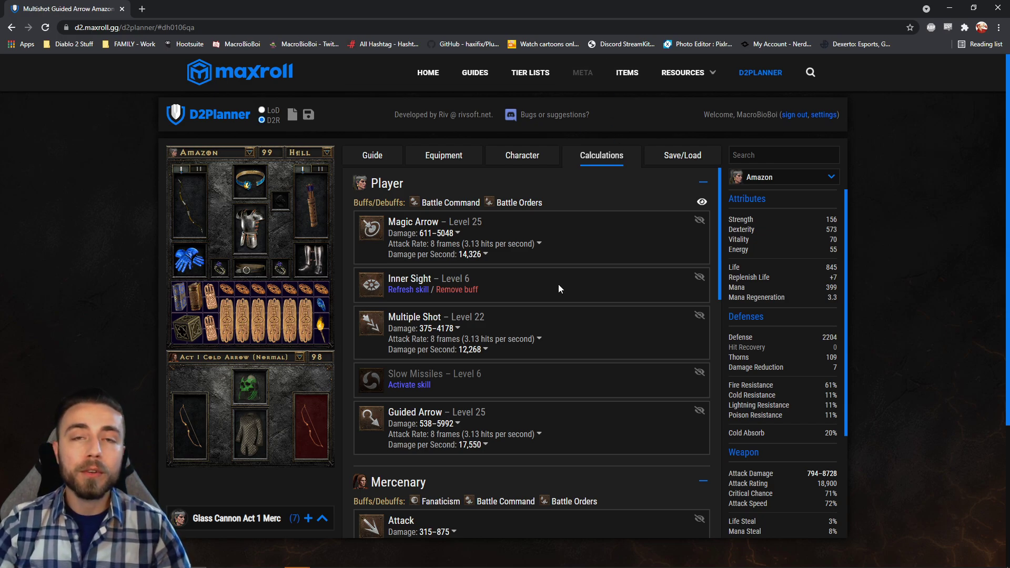
{"action": "mouse_move", "coordinate": [447, 233]}
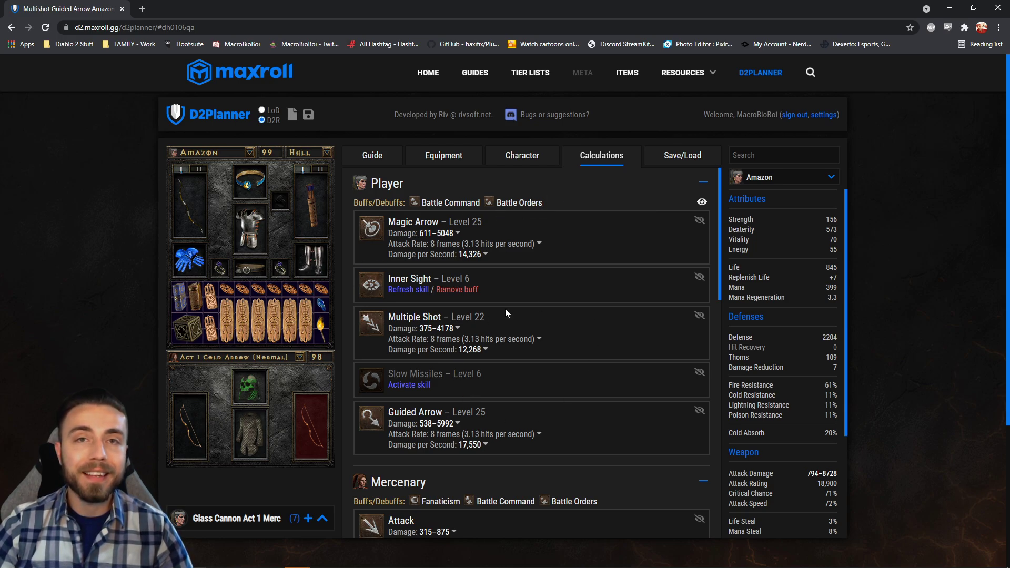
{"action": "scroll", "coordinate": [528, 348], "scroll_direction": "down", "scroll_amount": 4}
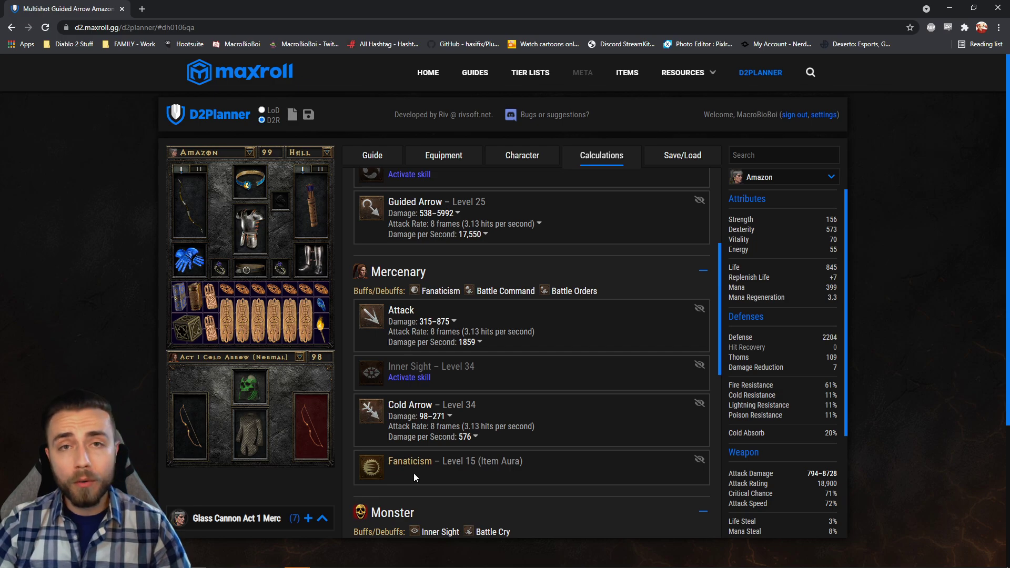
{"action": "mouse_move", "coordinate": [187, 426]}
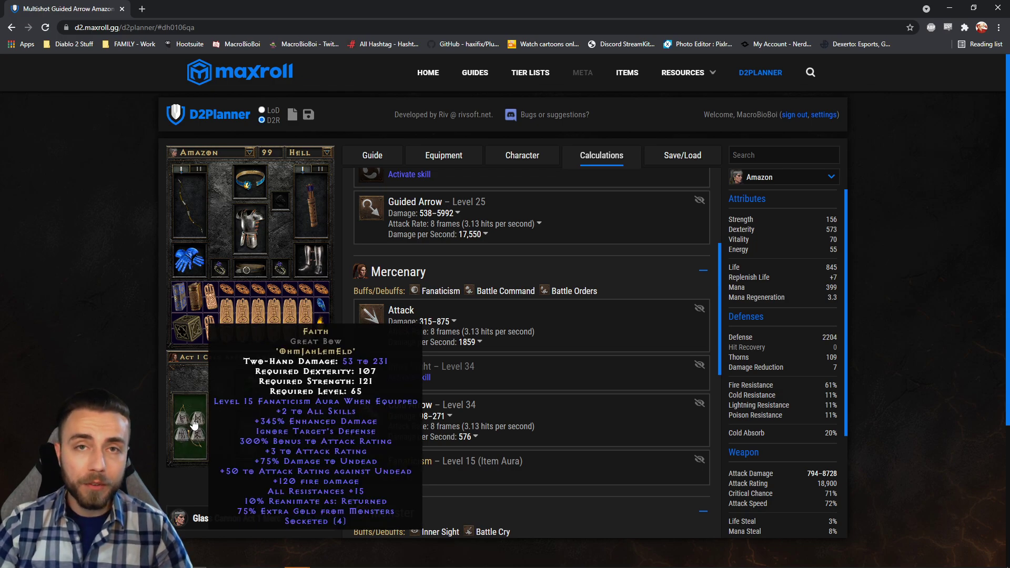
{"action": "scroll", "coordinate": [563, 364], "scroll_direction": "down", "scroll_amount": 4}
{"action": "scroll", "coordinate": [571, 363], "scroll_direction": "down", "scroll_amount": 2}
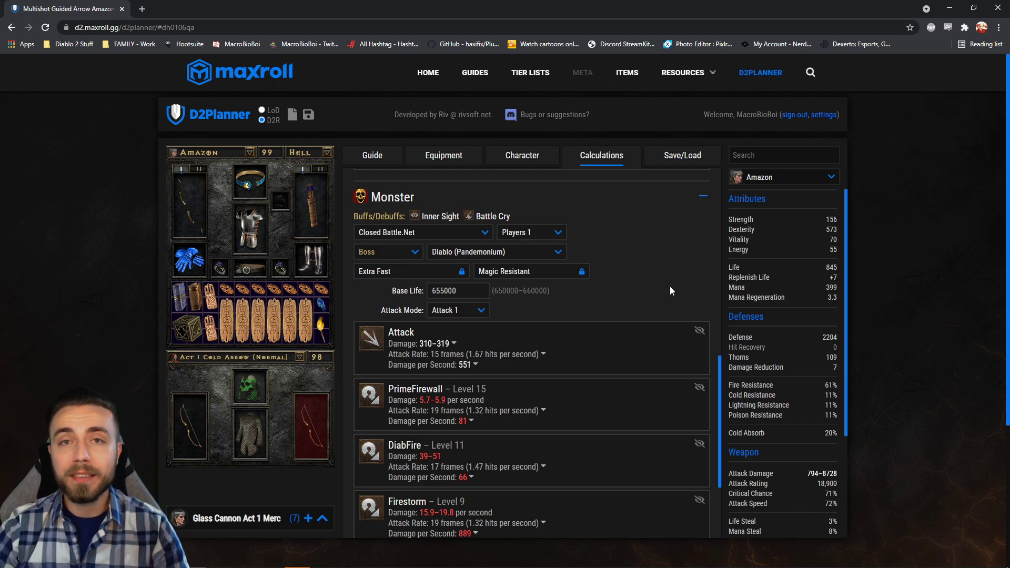
{"action": "scroll", "coordinate": [670, 287], "scroll_direction": "up", "scroll_amount": 10}
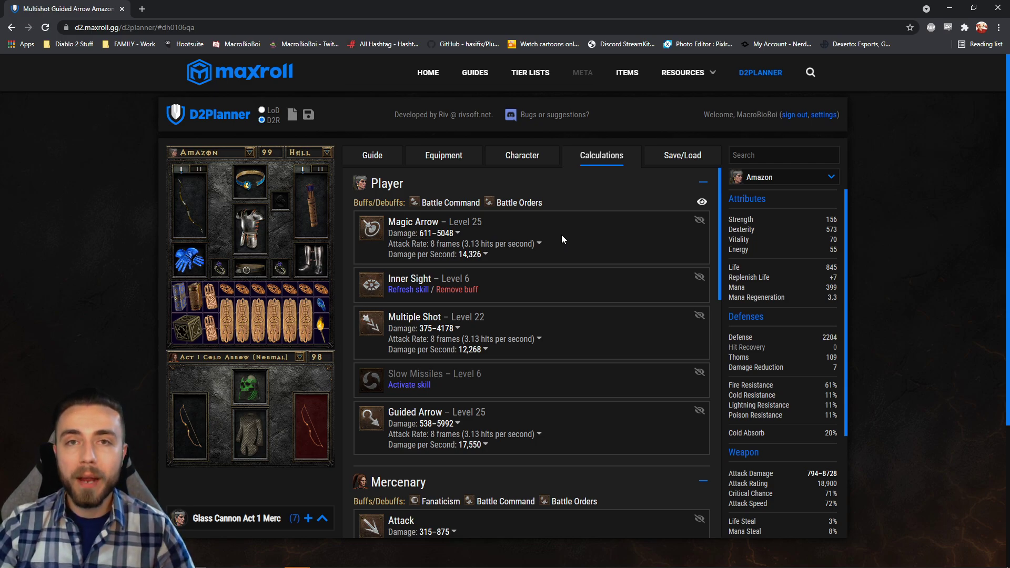
Examine Magic Arrow's damage breakdown and its attack rate table in the Player calculations.
{"action": "left_click", "coordinate": [457, 234]}
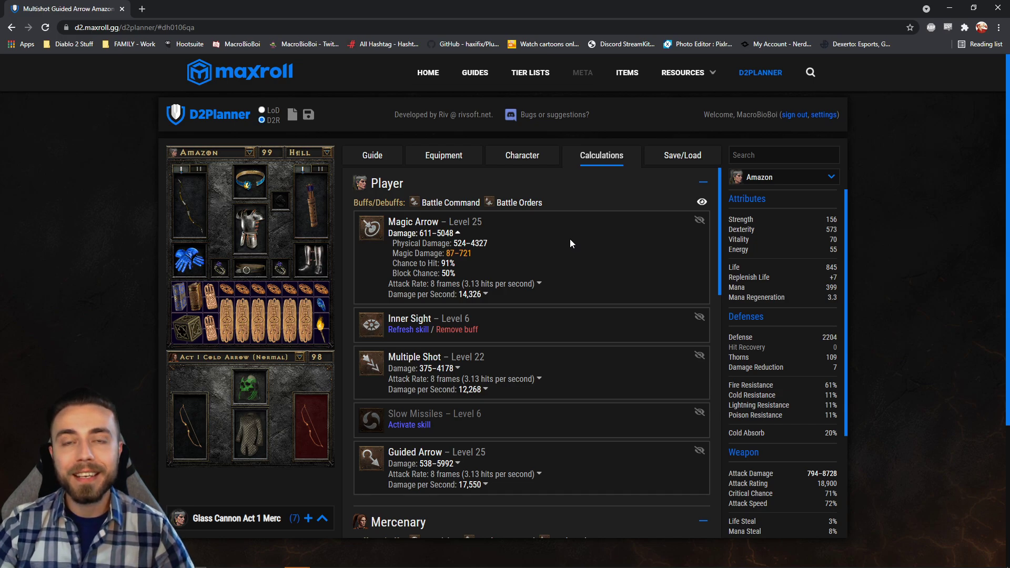
{"action": "left_click", "coordinate": [548, 255]}
{"action": "left_click", "coordinate": [539, 244]}
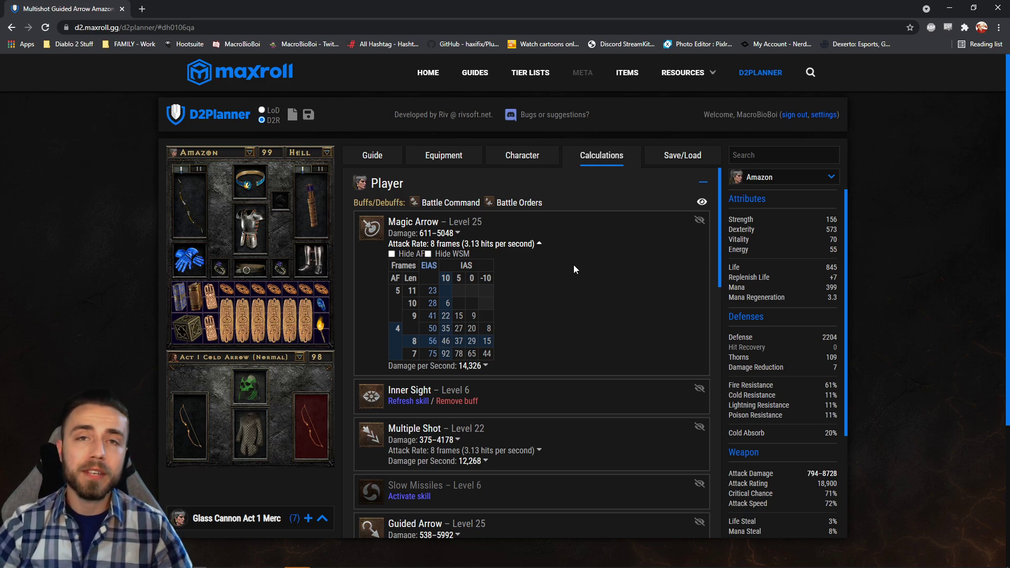
Examine the weapon speed modifier columns in Magic Arrow's attack rate table and try its Hide WSM and Hide AF options.
{"action": "mouse_move", "coordinate": [445, 278]}
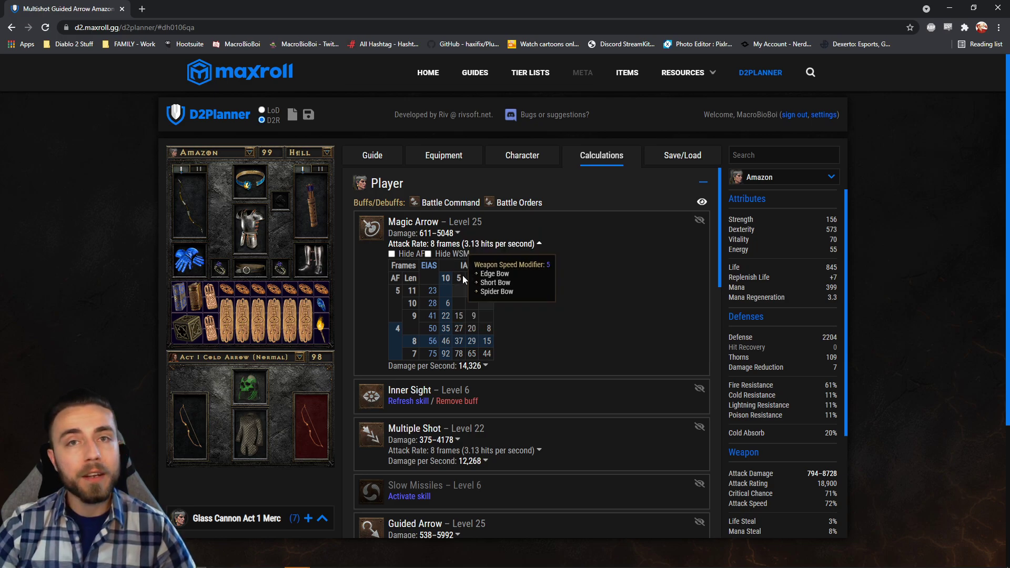
{"action": "mouse_move", "coordinate": [485, 278]}
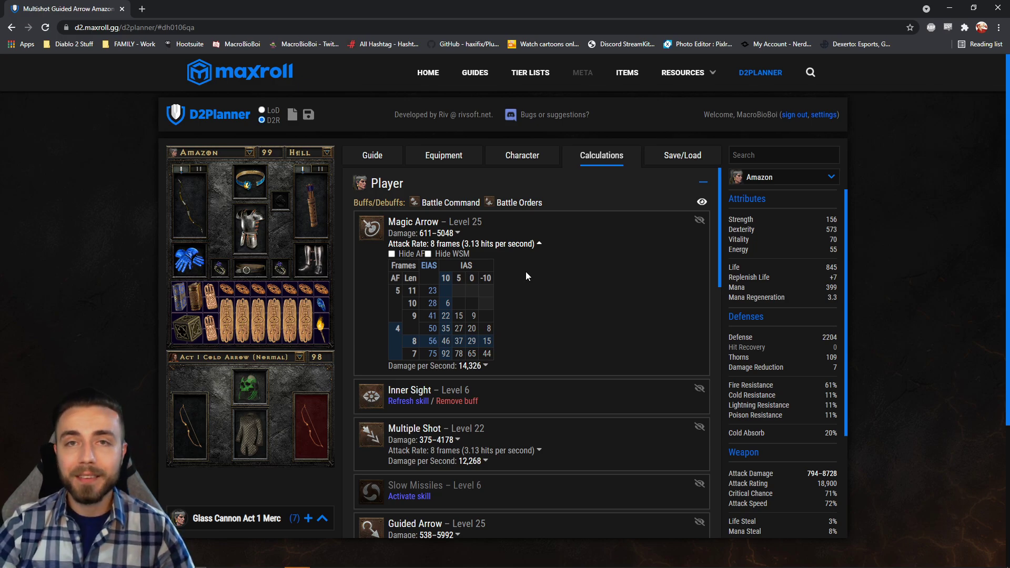
{"action": "left_click", "coordinate": [428, 254]}
{"action": "left_click", "coordinate": [392, 254]}
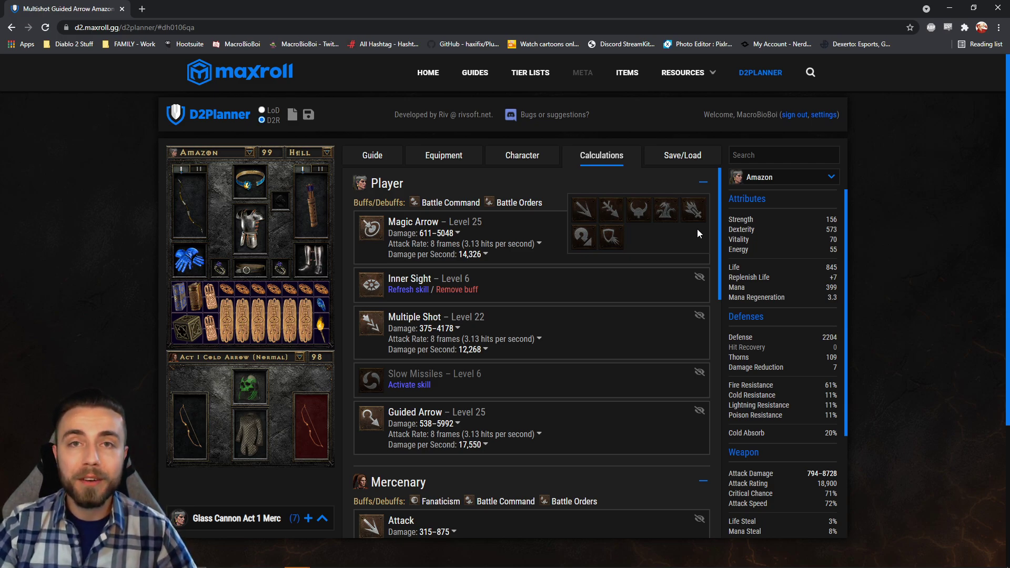
Unhide the Holy Bolt skill in the Player calculations and inspect which equipped item grants it.
{"action": "mouse_move", "coordinate": [693, 210]}
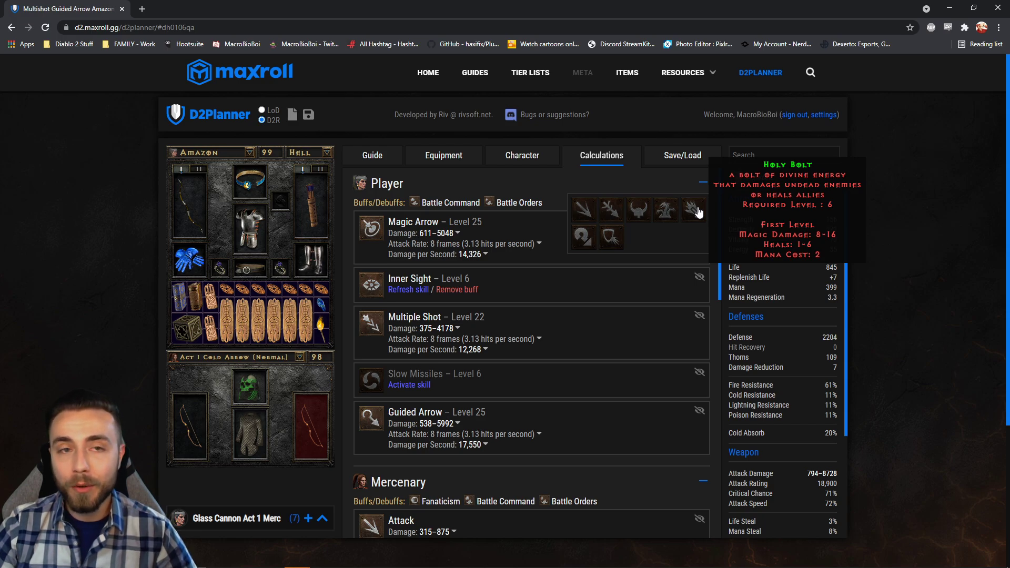
{"action": "left_click", "coordinate": [693, 211]}
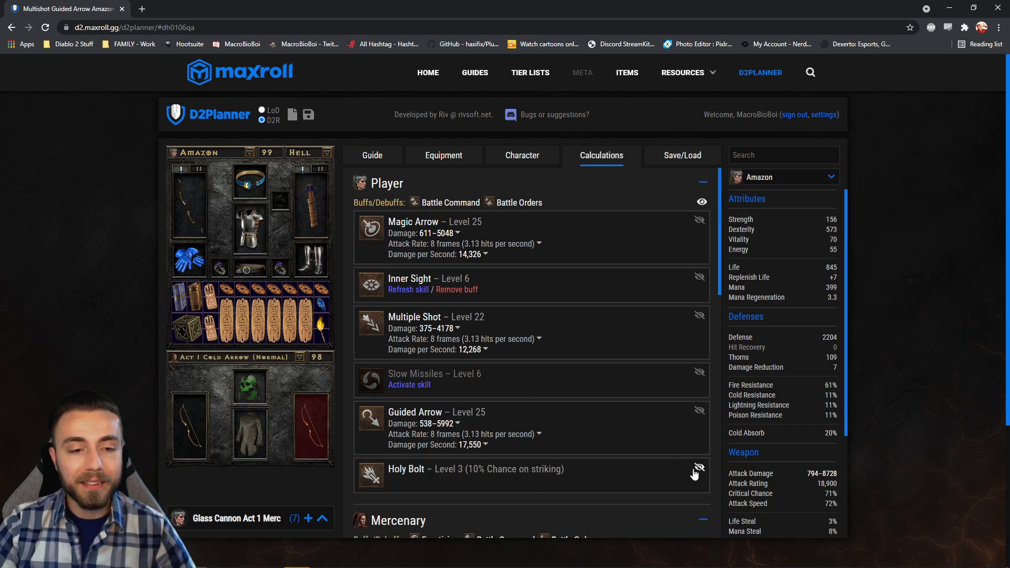
{"action": "mouse_move", "coordinate": [488, 468]}
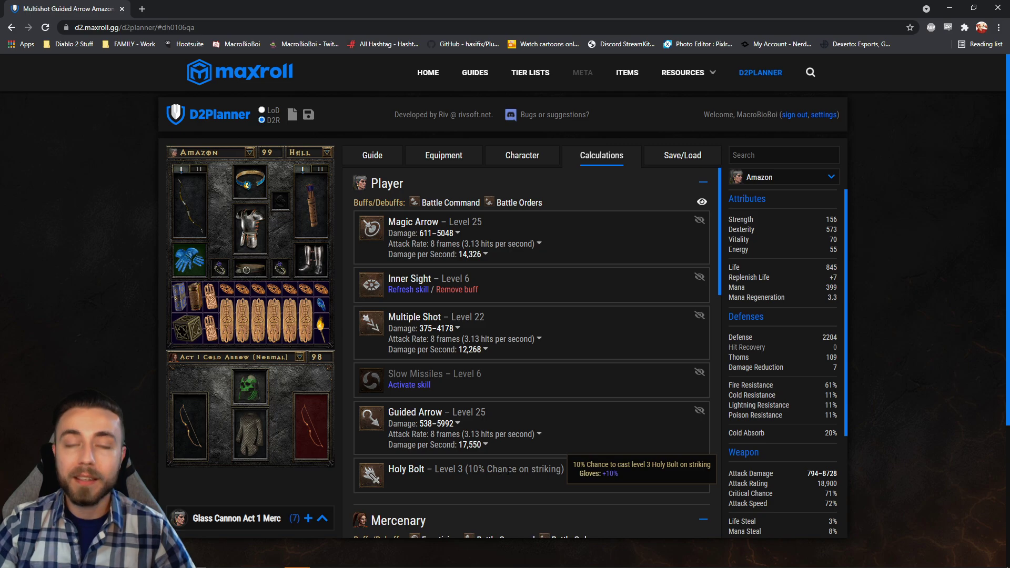
{"action": "mouse_move", "coordinate": [196, 271]}
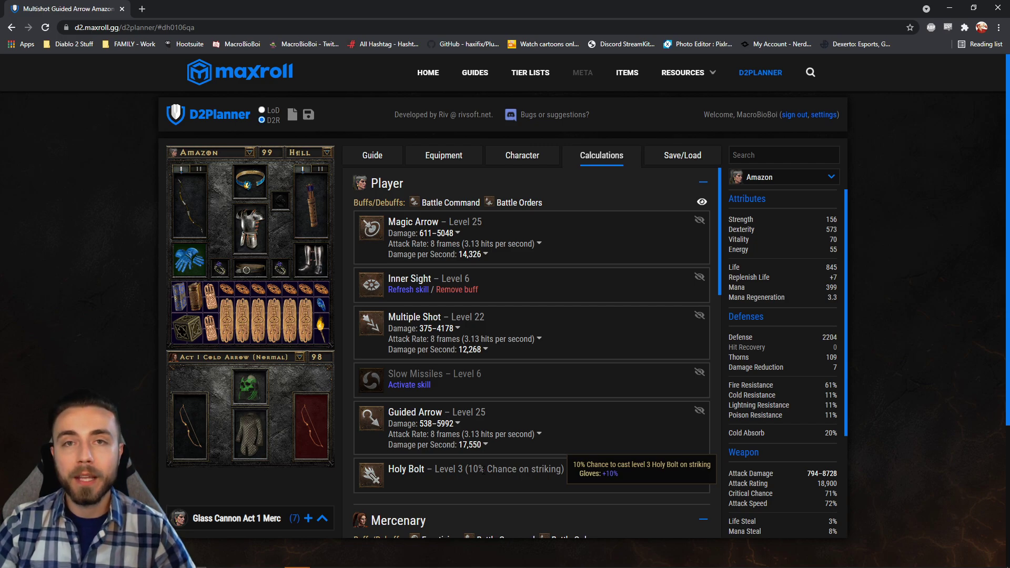
Switch the Amazon to the secondary weapon set, remove and reactivate Battle Command, and refresh Battle Orders.
{"action": "left_click", "coordinate": [322, 170]}
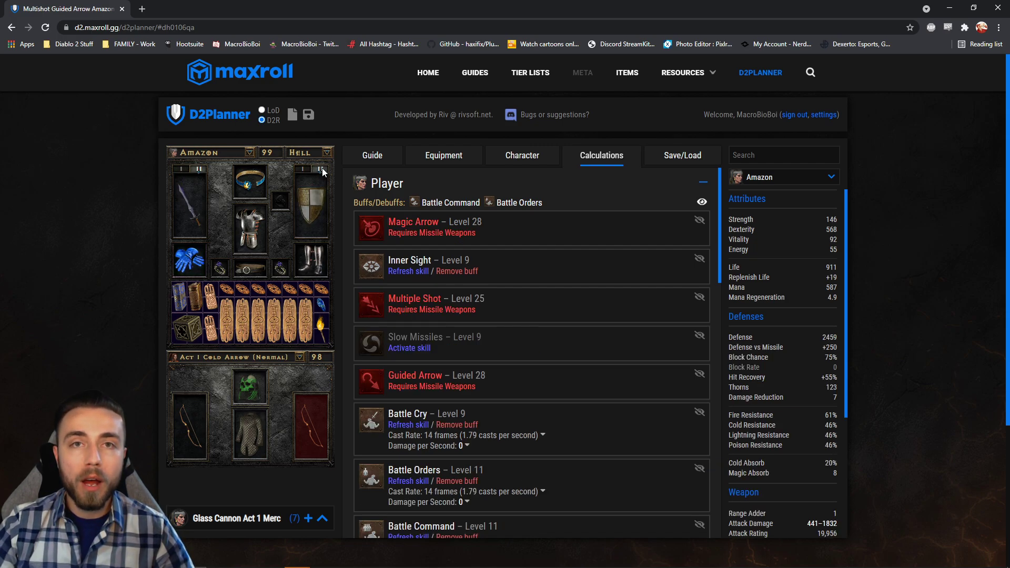
{"action": "mouse_move", "coordinate": [198, 218]}
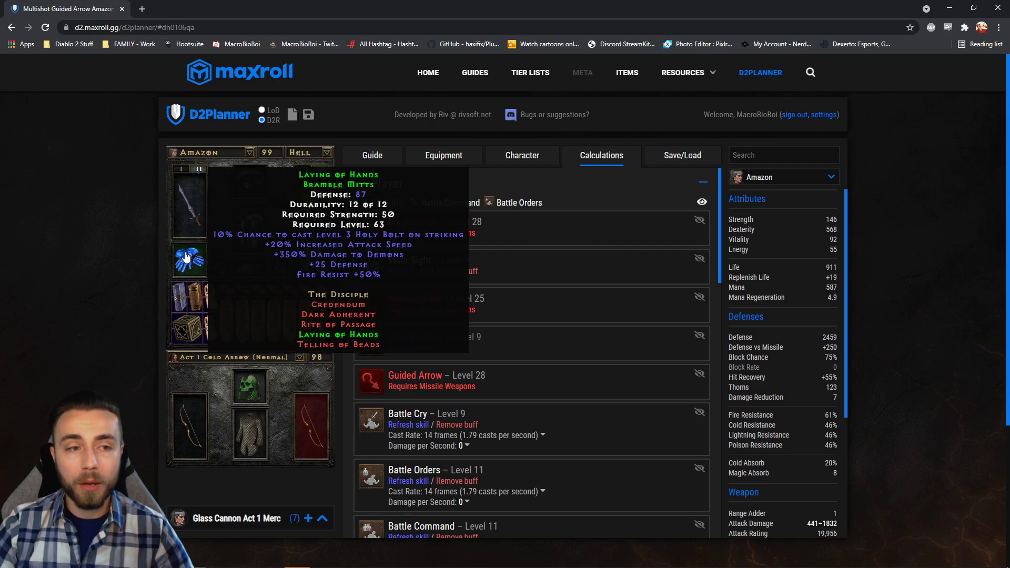
{"action": "scroll", "coordinate": [597, 345], "scroll_direction": "down", "scroll_amount": 2}
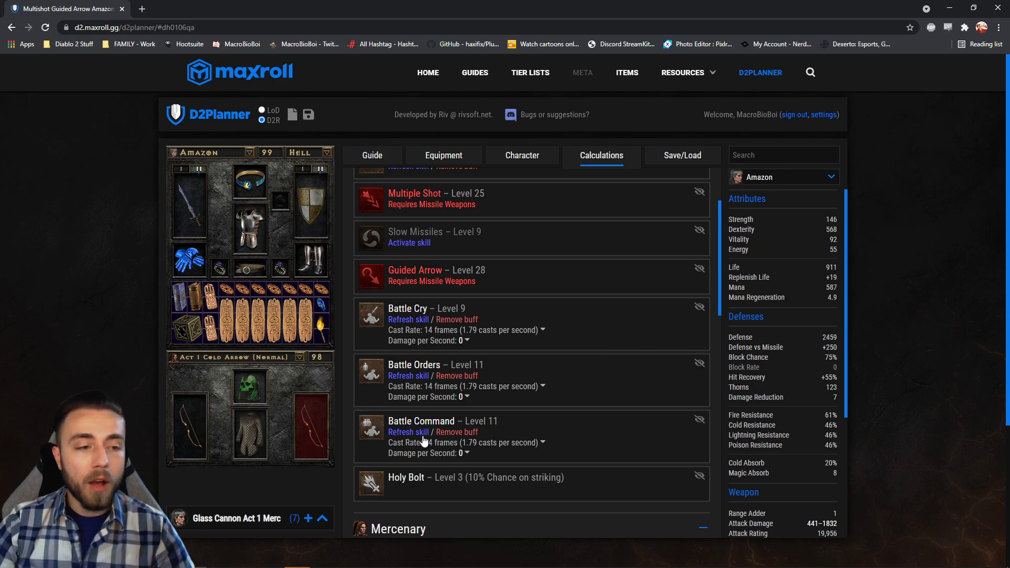
{"action": "left_click", "coordinate": [449, 433]}
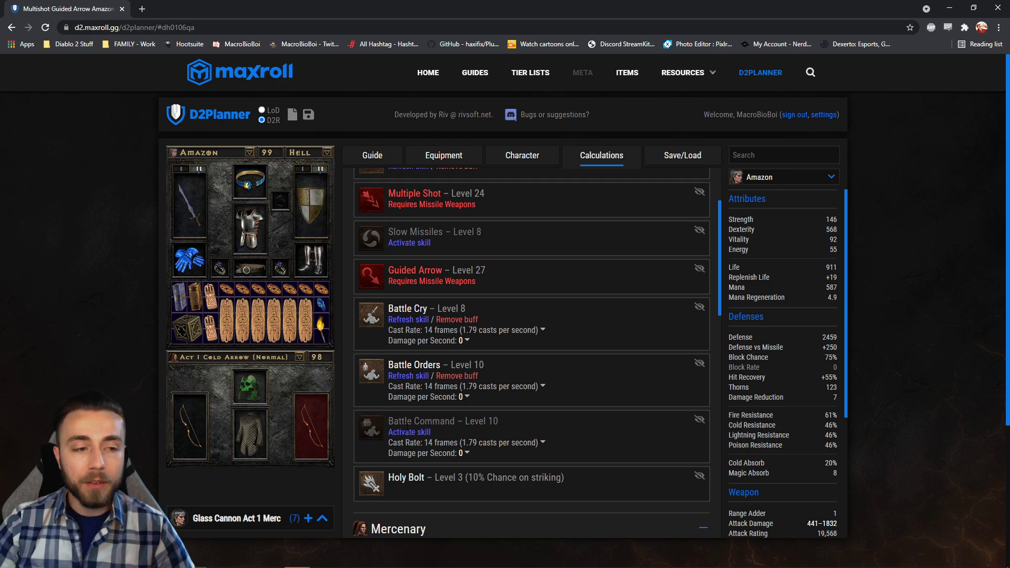
{"action": "left_click", "coordinate": [411, 433]}
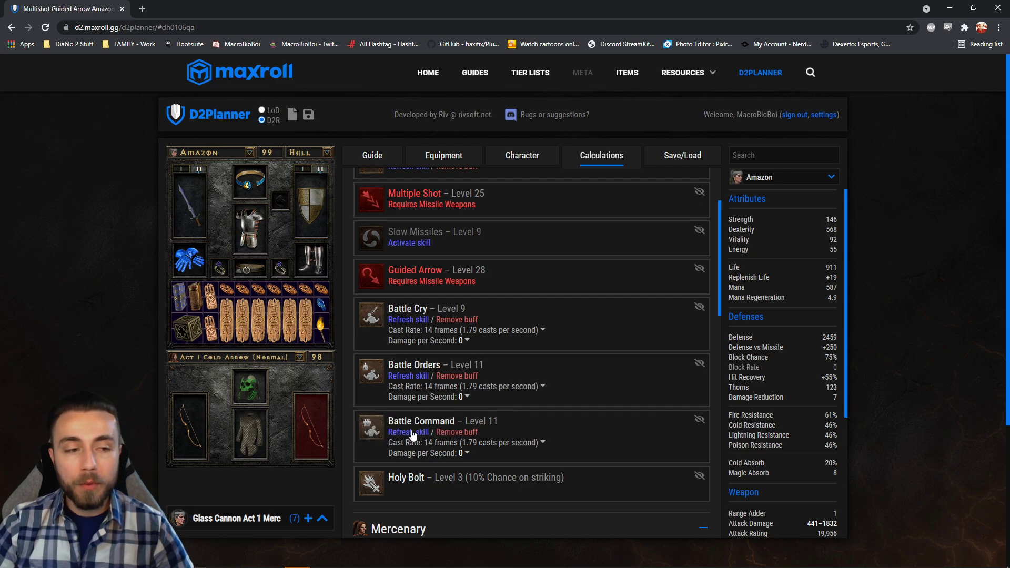
{"action": "left_click", "coordinate": [422, 376]}
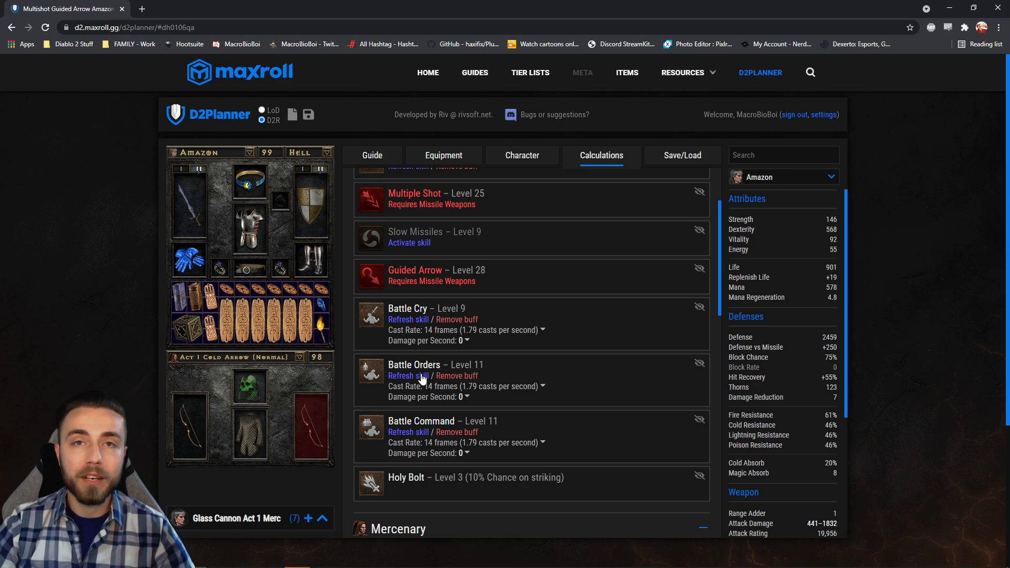
Return the Amazon to the primary weapon set and inspect the Battle Command buff applied to the player.
{"action": "scroll", "coordinate": [453, 210], "scroll_direction": "up", "scroll_amount": 2}
{"action": "mouse_move", "coordinate": [325, 191]}
{"action": "left_click", "coordinate": [307, 170]}
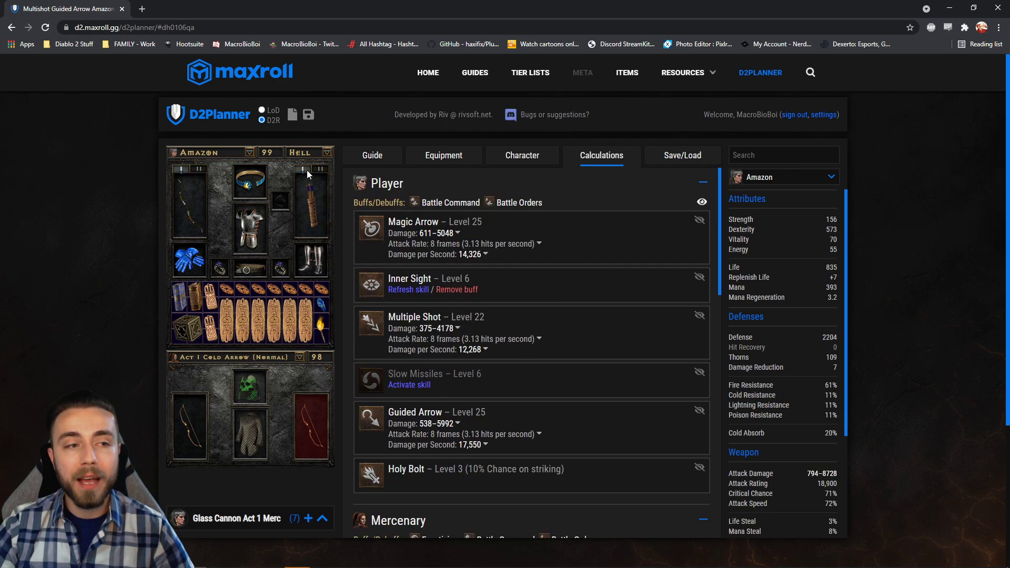
{"action": "mouse_move", "coordinate": [424, 209]}
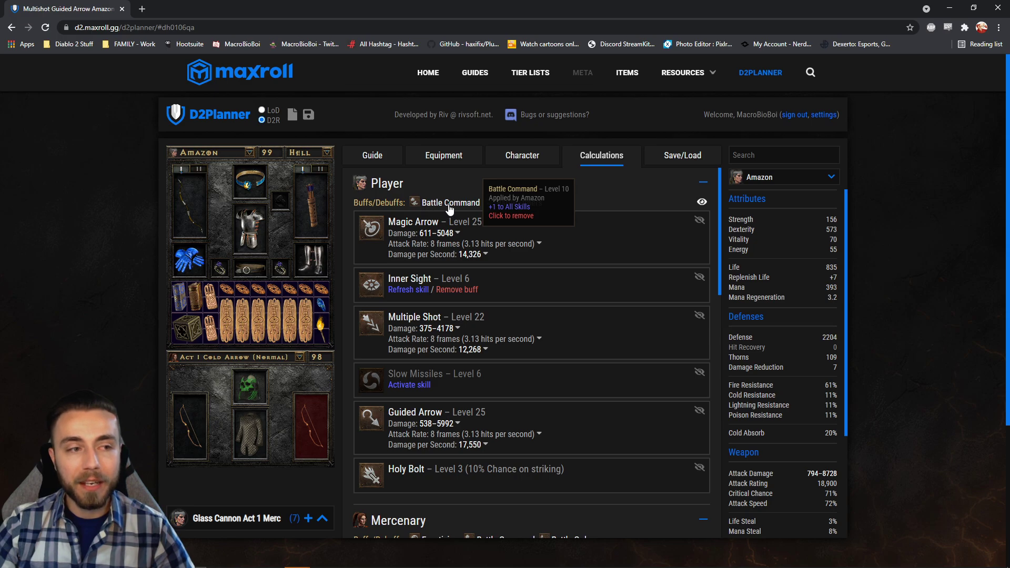
Review the Mercenary calculations and inspect the item source of the Fanaticism aura.
{"action": "scroll", "coordinate": [460, 367], "scroll_direction": "down", "scroll_amount": 3}
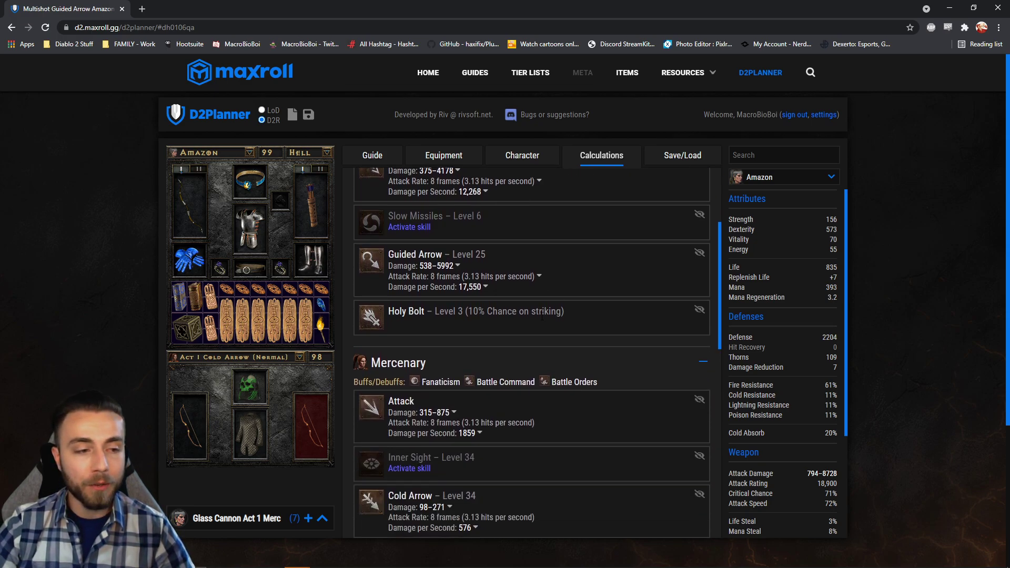
{"action": "scroll", "coordinate": [555, 356], "scroll_direction": "down", "scroll_amount": 3}
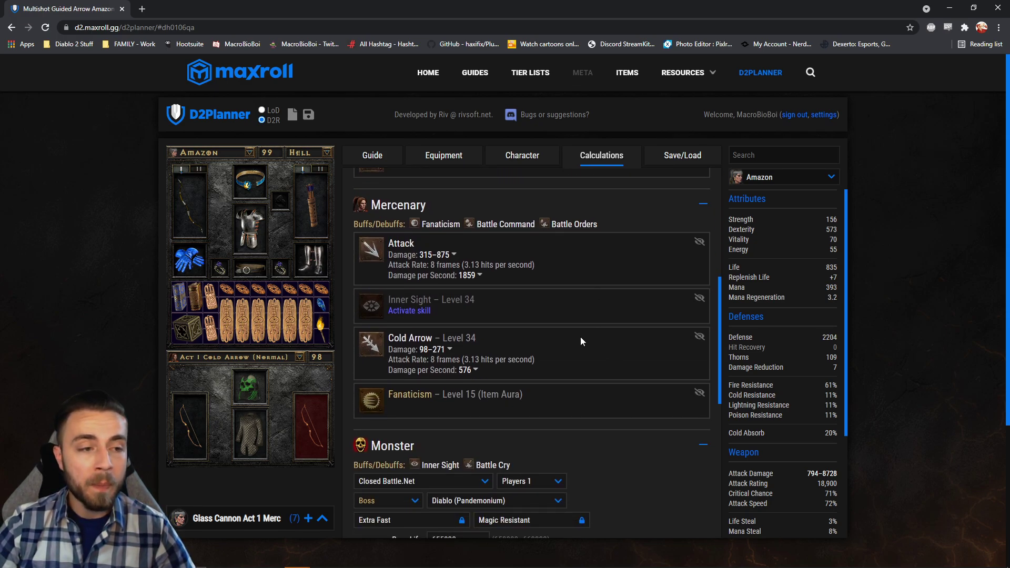
{"action": "mouse_move", "coordinate": [506, 401]}
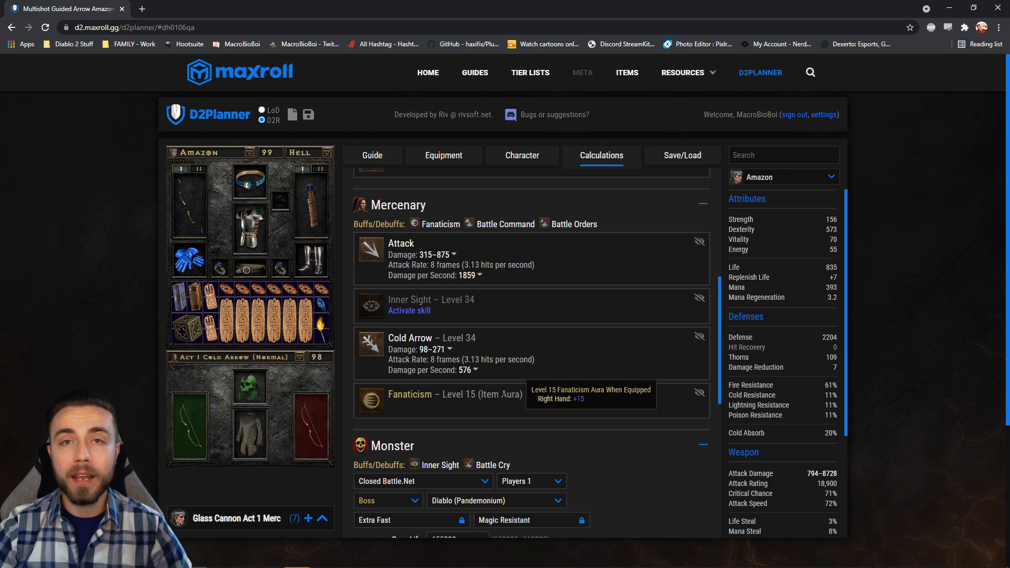
Set the attack mode of the Diablo (Pandemonium) monster to Attack 2.
{"action": "scroll", "coordinate": [695, 268], "scroll_direction": "down", "scroll_amount": 5}
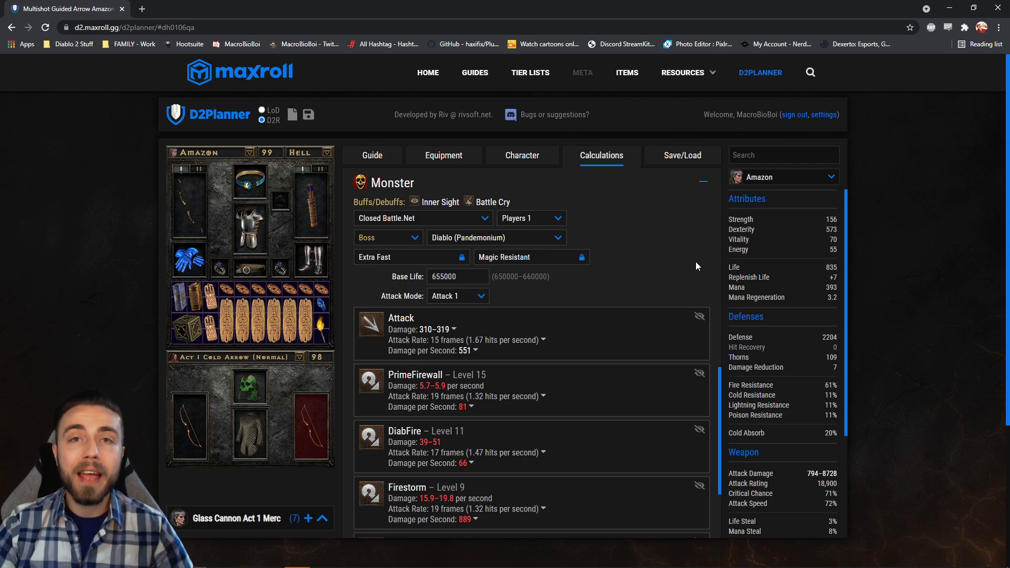
{"action": "scroll", "coordinate": [695, 261], "scroll_direction": "down", "scroll_amount": 1}
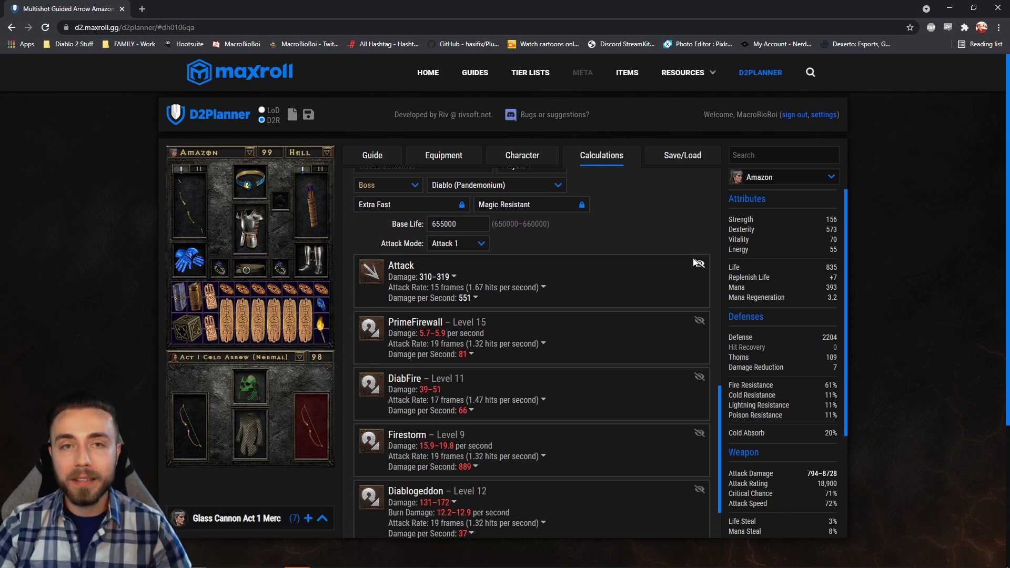
{"action": "left_click", "coordinate": [469, 243]}
{"action": "left_click", "coordinate": [452, 271]}
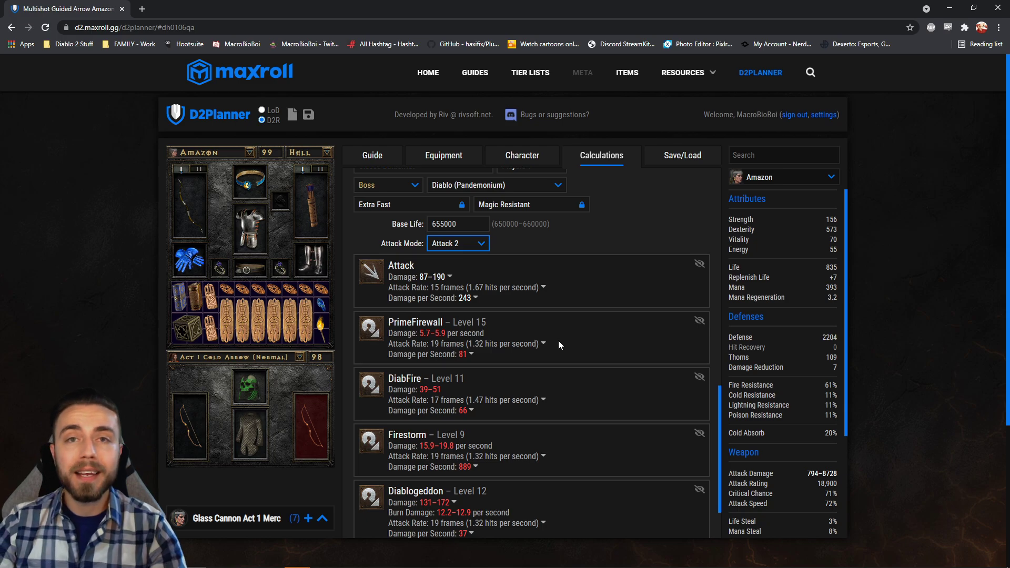
{"action": "scroll", "coordinate": [667, 194], "scroll_direction": "up", "scroll_amount": 10}
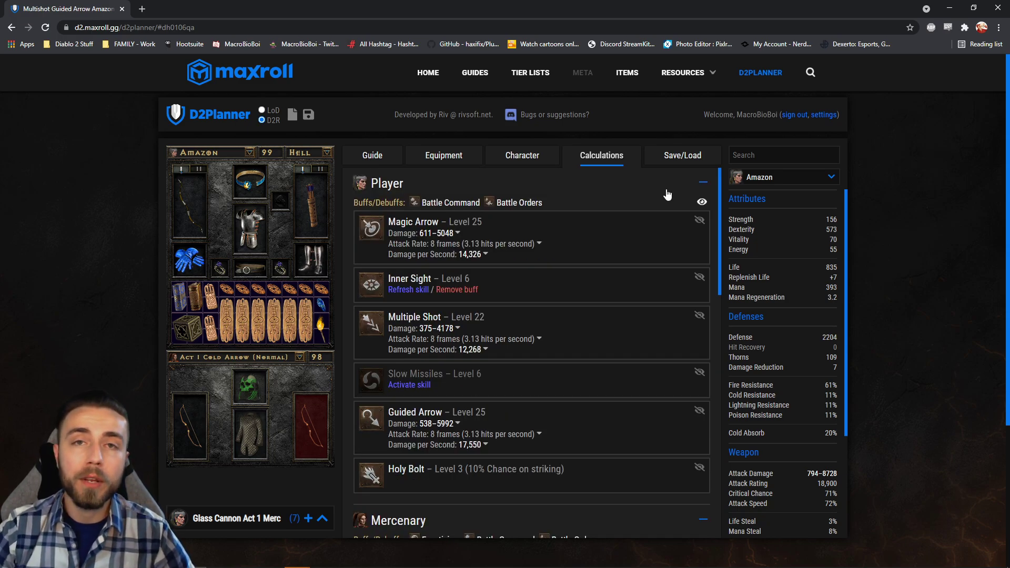
Expand the build's list of sets and compare the Budget Glass Cannon and Budget Buriza Glass Cannon variants.
{"action": "left_click", "coordinate": [692, 154]}
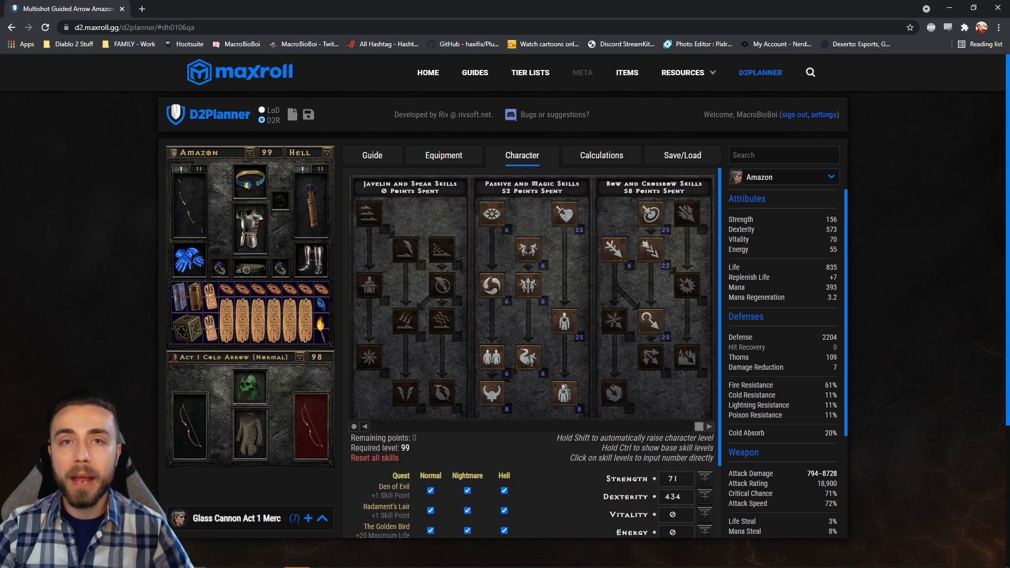
{"action": "left_click", "coordinate": [323, 520]}
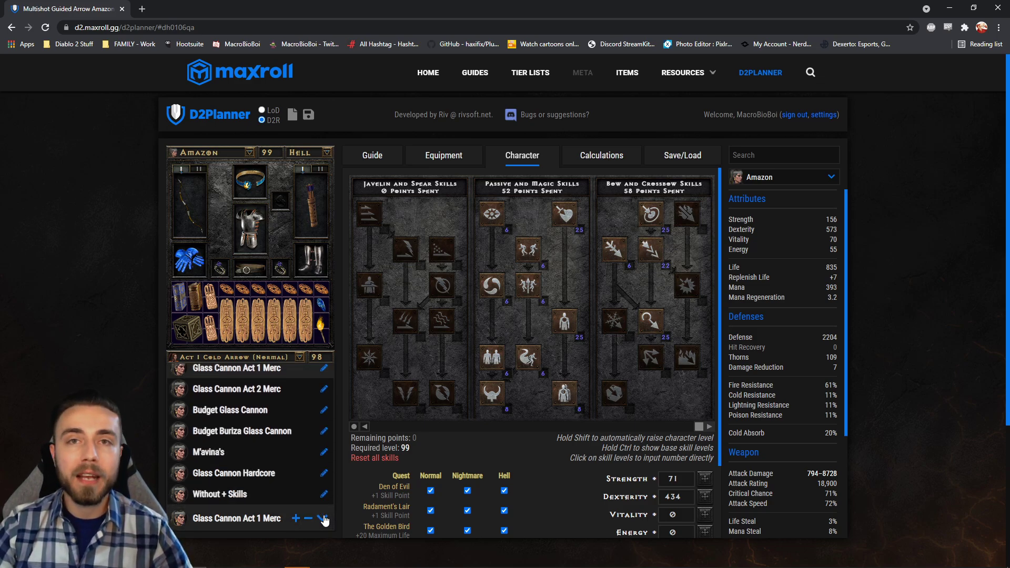
{"action": "left_click", "coordinate": [265, 411]}
{"action": "mouse_move", "coordinate": [201, 226]}
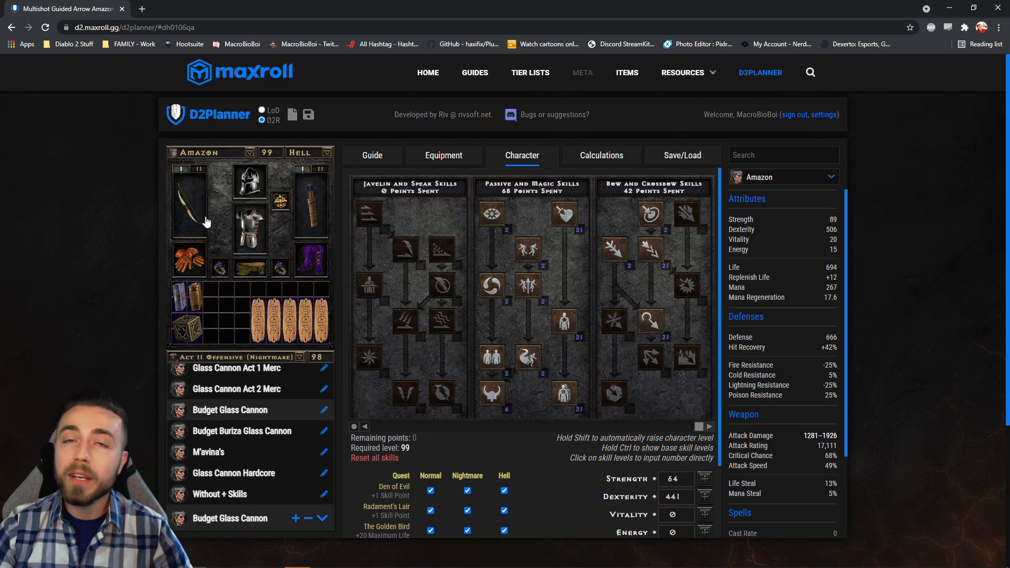
{"action": "left_click", "coordinate": [268, 433]}
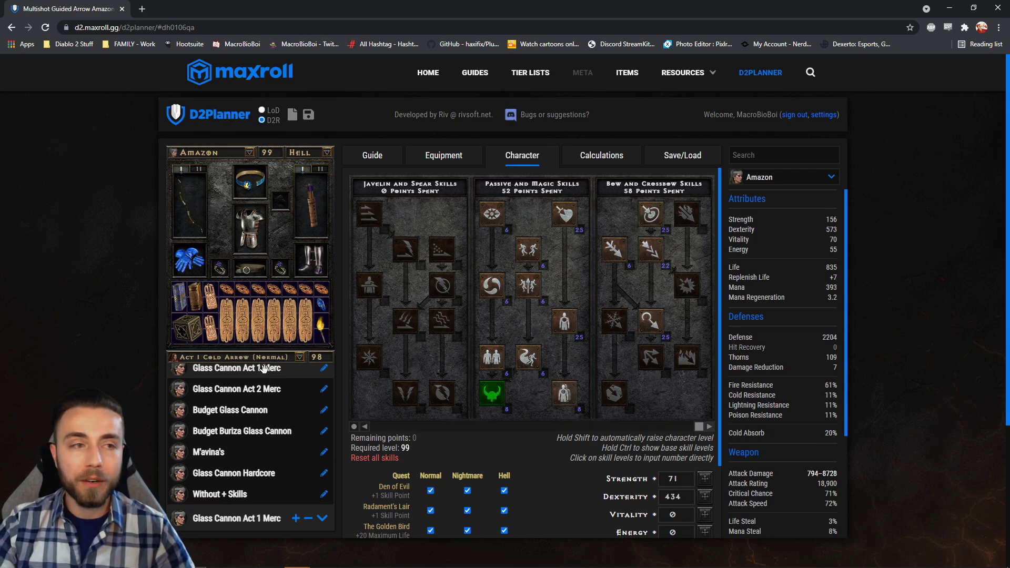
Load the Glass Cannon Act 1 Merc set and compare its bow and mercenary weapon with those of Glass Cannon Act 2 Merc.
{"action": "left_click", "coordinate": [266, 371]}
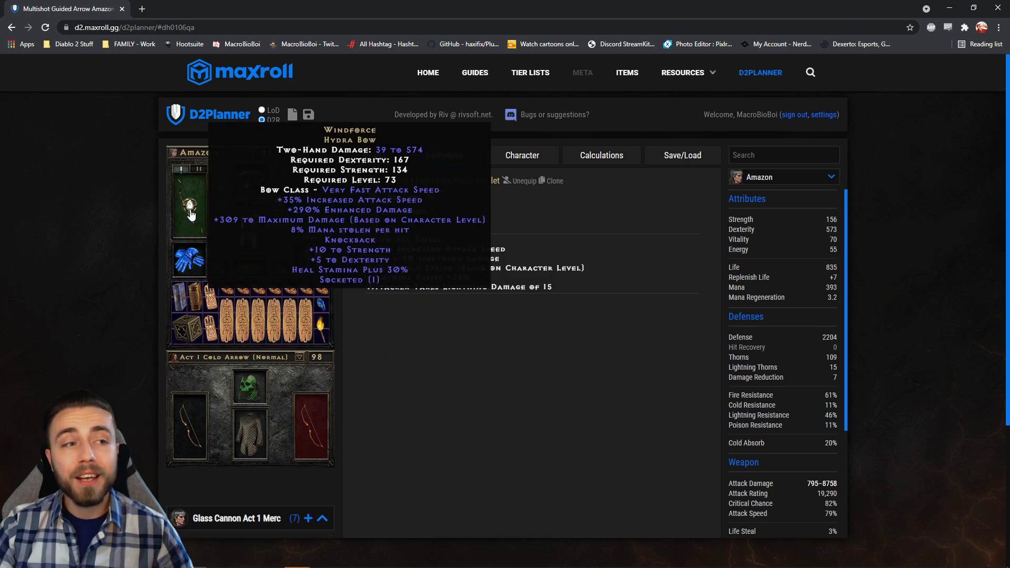
{"action": "mouse_move", "coordinate": [198, 436]}
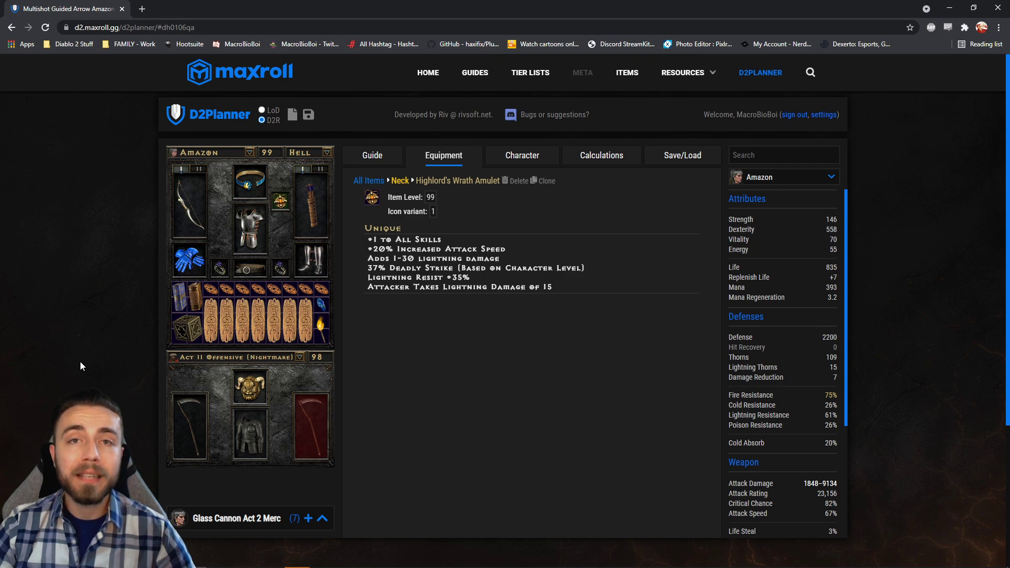
{"action": "mouse_move", "coordinate": [186, 210]}
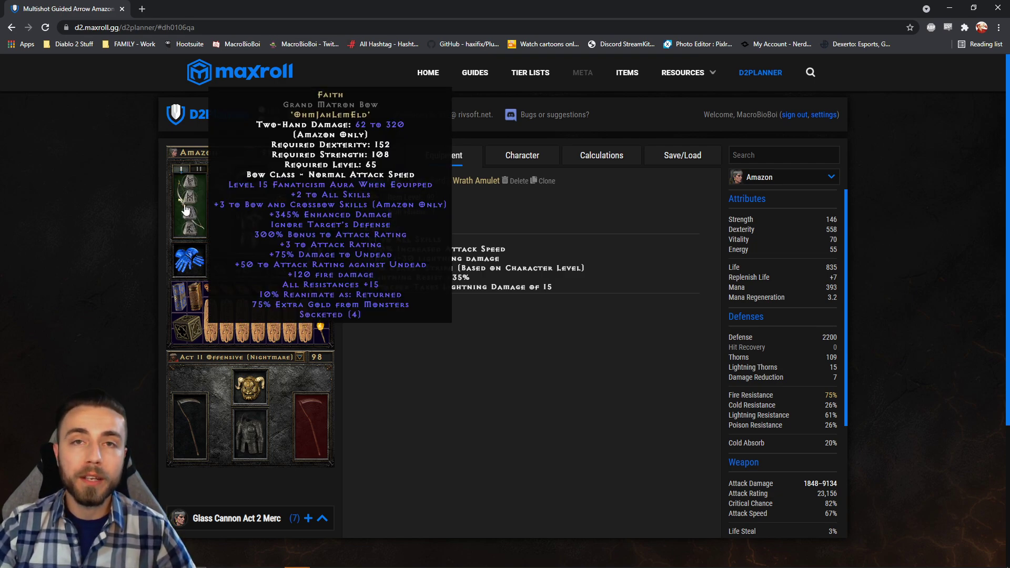
{"action": "mouse_move", "coordinate": [194, 412]}
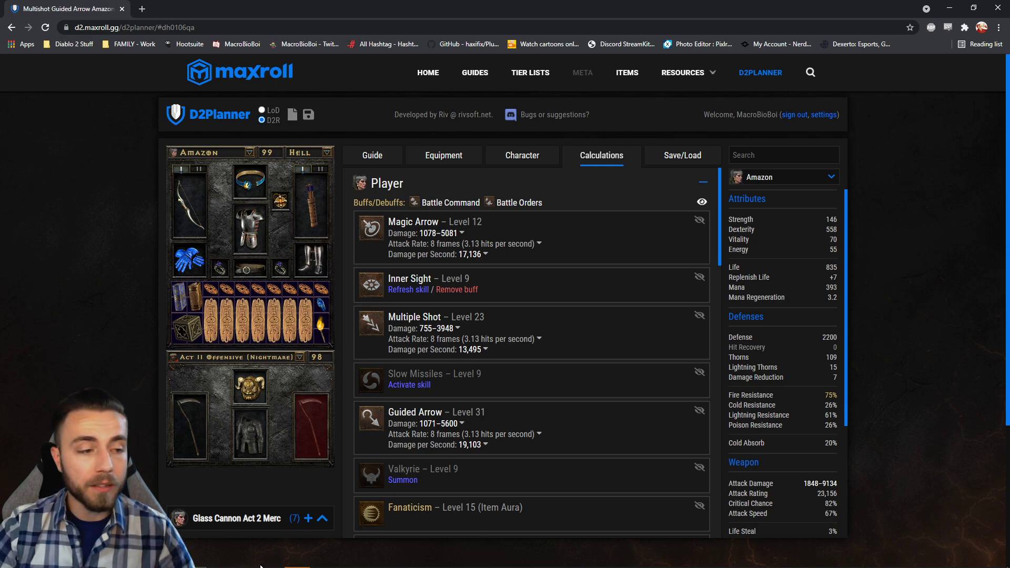
Keep Glass Cannon Act 2 Merc as the active set and save the Amazon profile.
{"action": "left_click", "coordinate": [321, 519]}
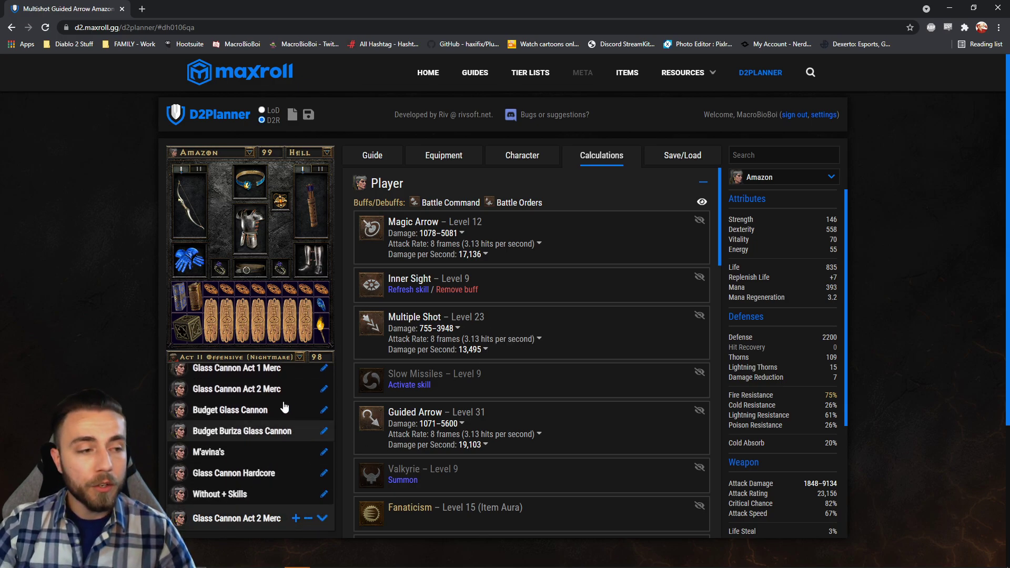
{"action": "left_click", "coordinate": [263, 380]}
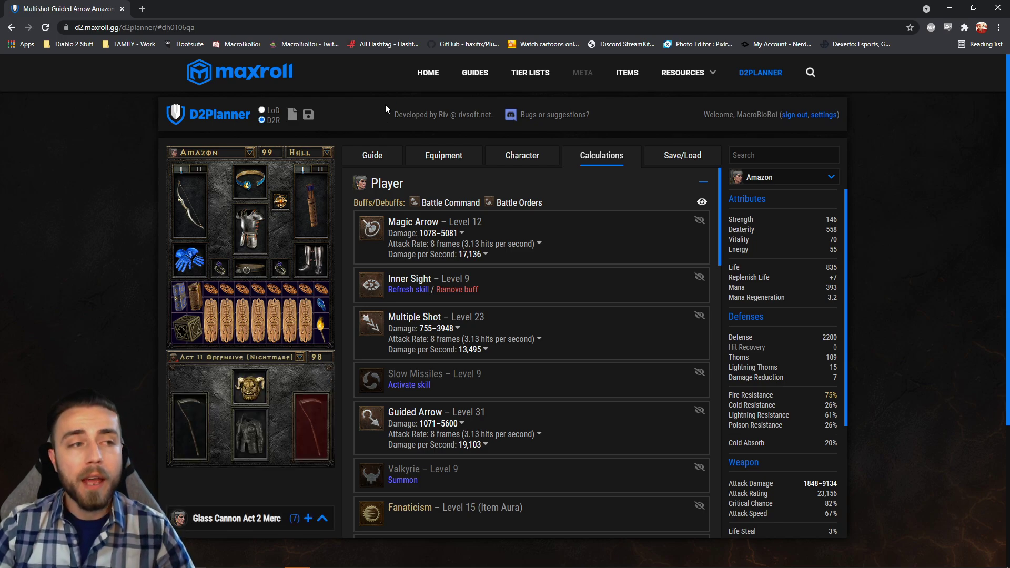
{"action": "left_click", "coordinate": [310, 115]}
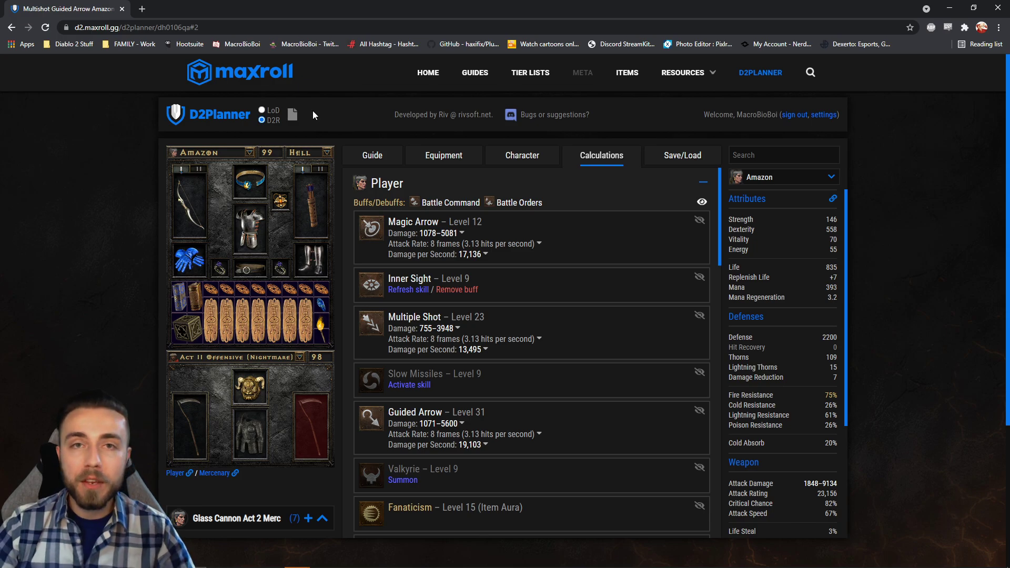
Start a new blank planner profile and open its skill and attribute page.
{"action": "left_click", "coordinate": [290, 114]}
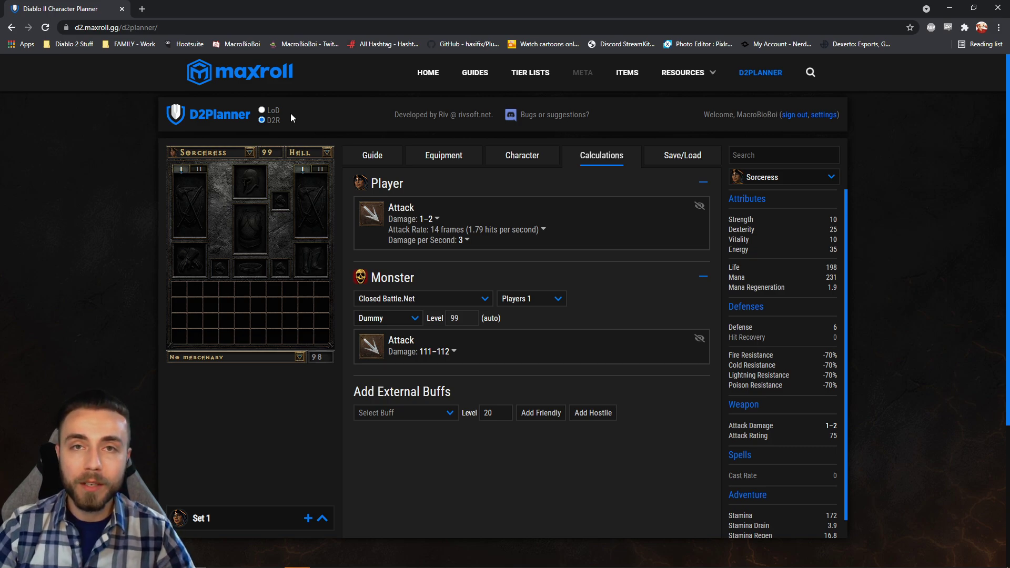
{"action": "left_click", "coordinate": [522, 155]}
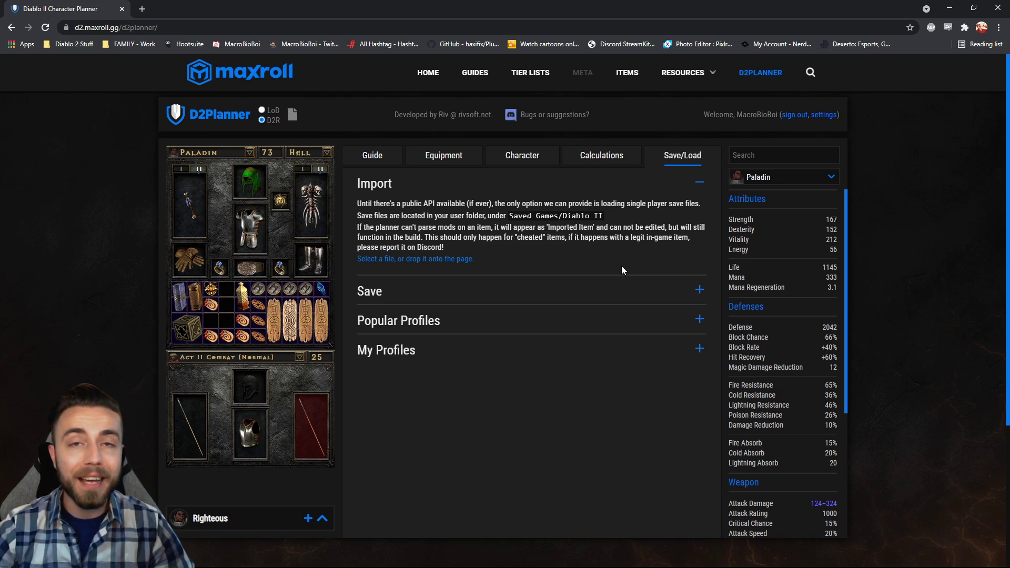
Switch the imported Paladin to weapon set I and review the character's skills, quest rewards, attributes and damage calculations.
{"action": "left_click", "coordinate": [181, 168]}
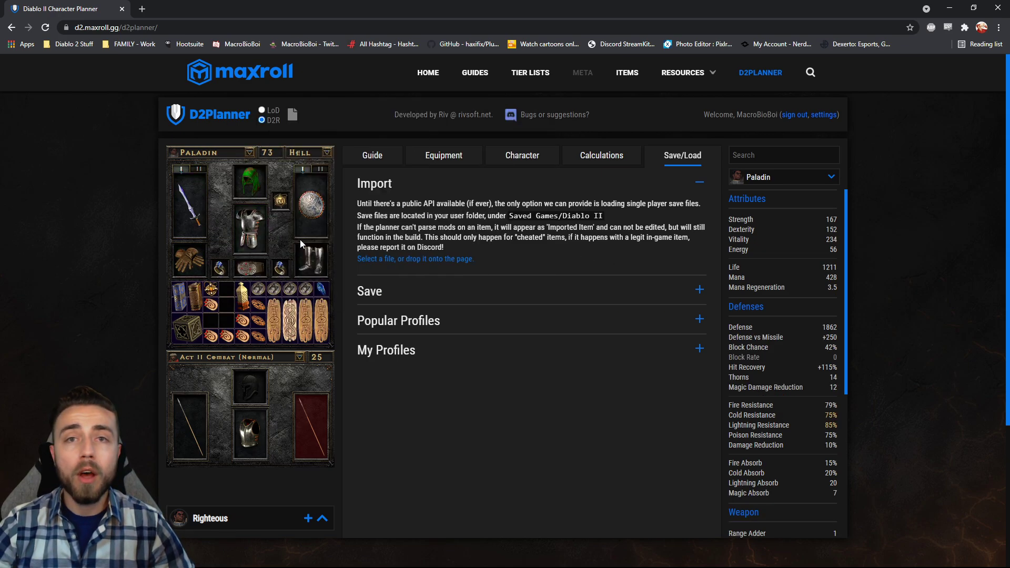
{"action": "left_click", "coordinate": [522, 154]}
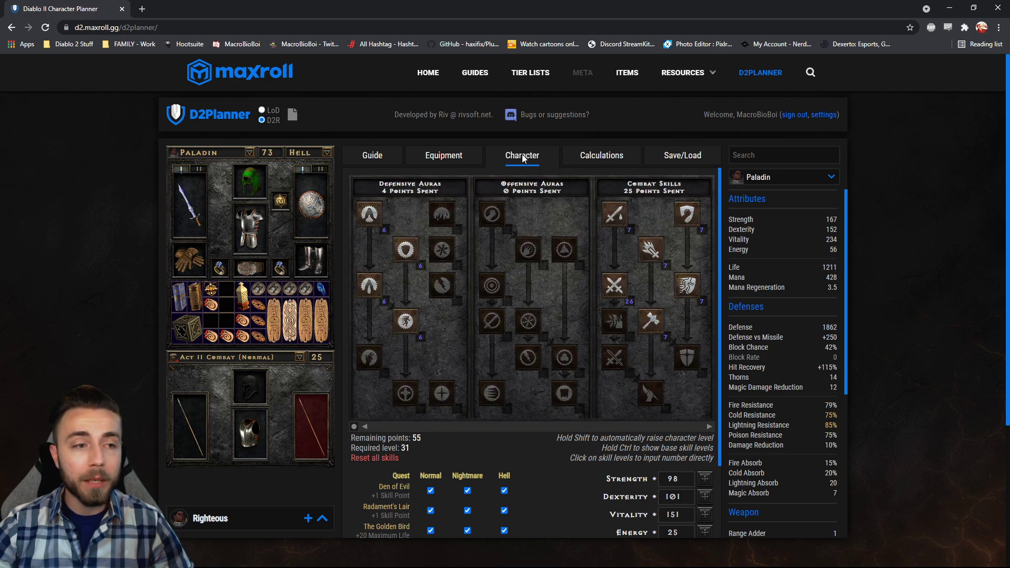
{"action": "scroll", "coordinate": [522, 154], "scroll_direction": "down", "scroll_amount": 5}
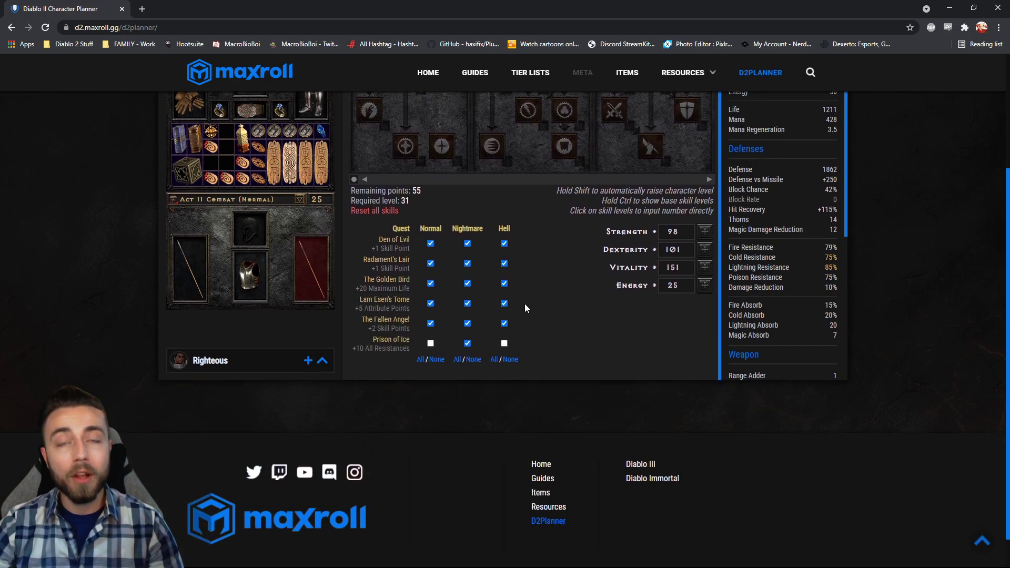
{"action": "scroll", "coordinate": [573, 332], "scroll_direction": "up", "scroll_amount": 5}
{"action": "left_click", "coordinate": [606, 164]}
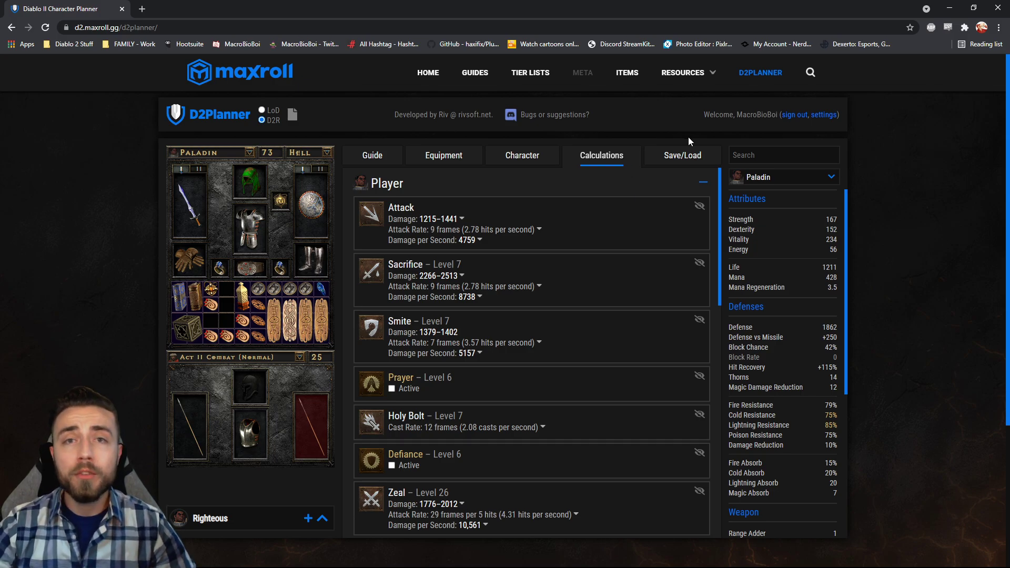
Save the imported Paladin with all its sets to My Profiles under the name Smiter Paladin.
{"action": "left_click", "coordinate": [684, 150]}
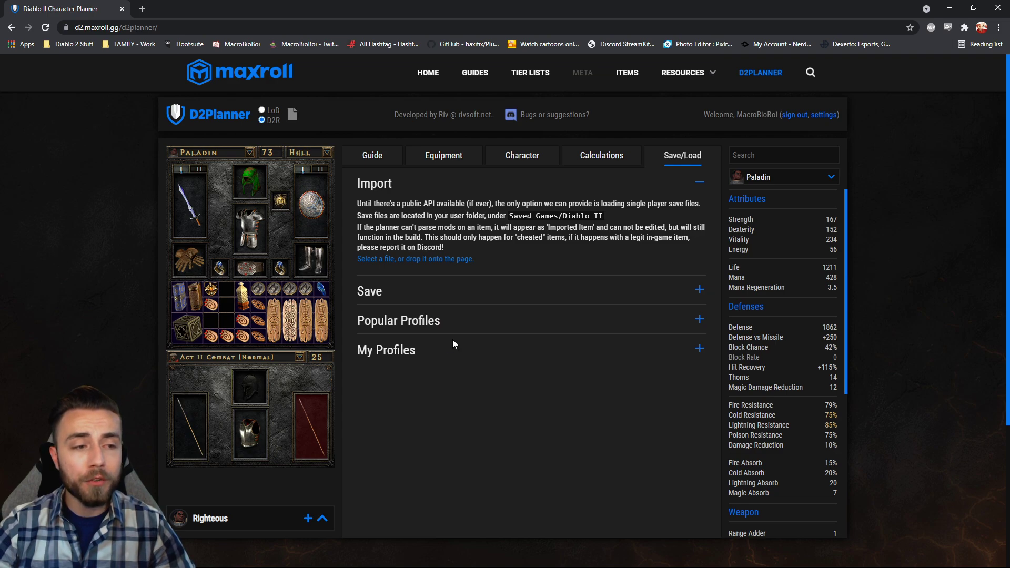
{"action": "left_click", "coordinate": [497, 290]}
{"action": "type", "text": "Smiter Paladin"}
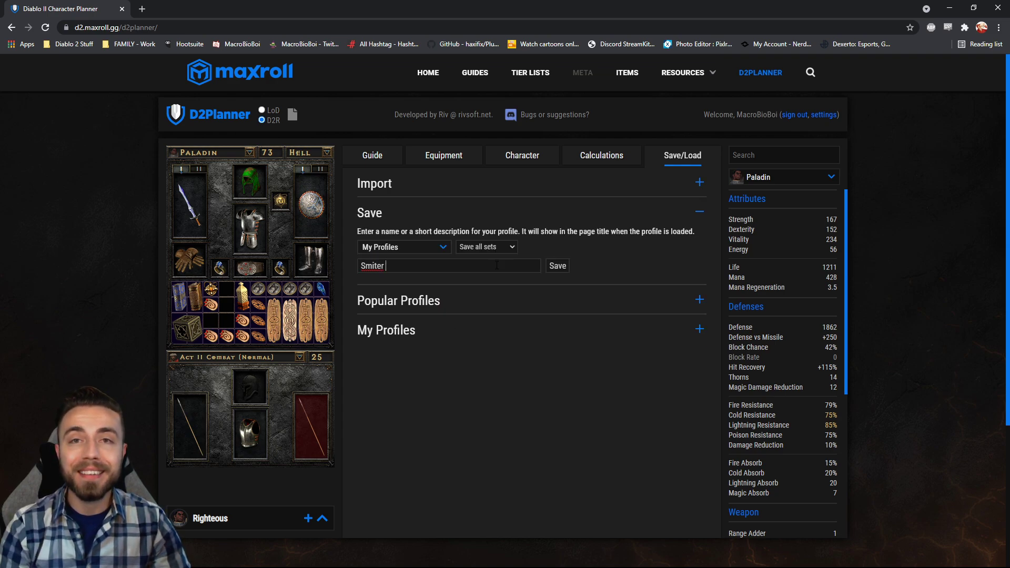
{"action": "key", "text": "Return"}
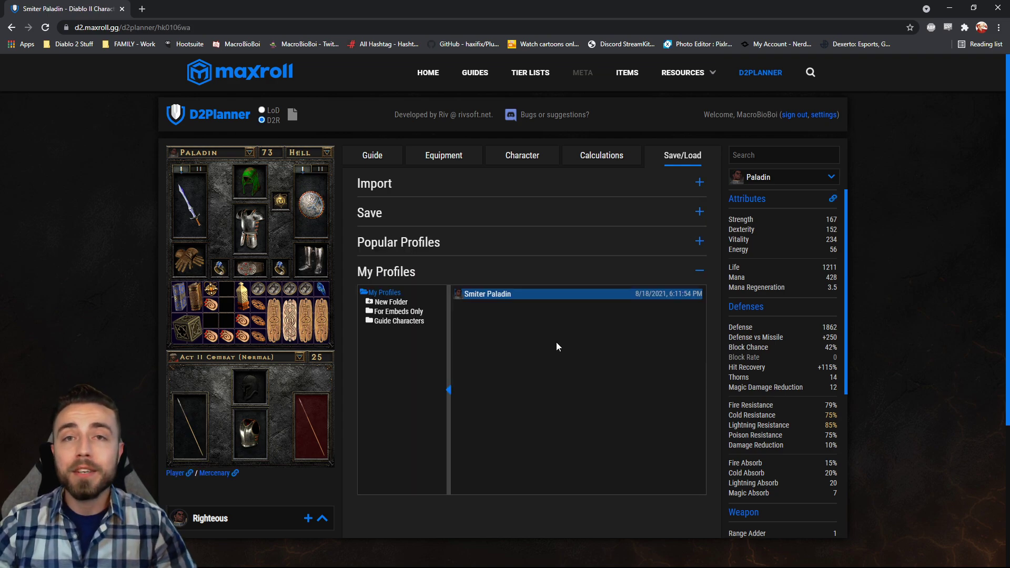